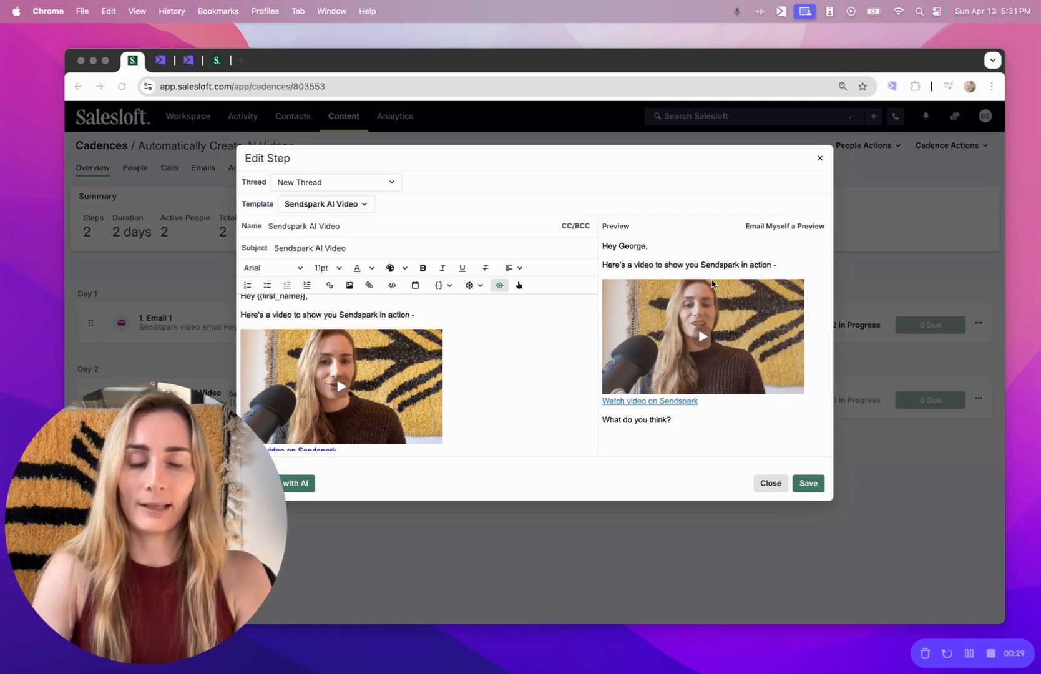
Step: Review the Email 1 and Sendspark AI Video email steps of the Automatically Create AI Videos cadence, closing each without changes
{"action": "left_click", "coordinate": [820, 160]}
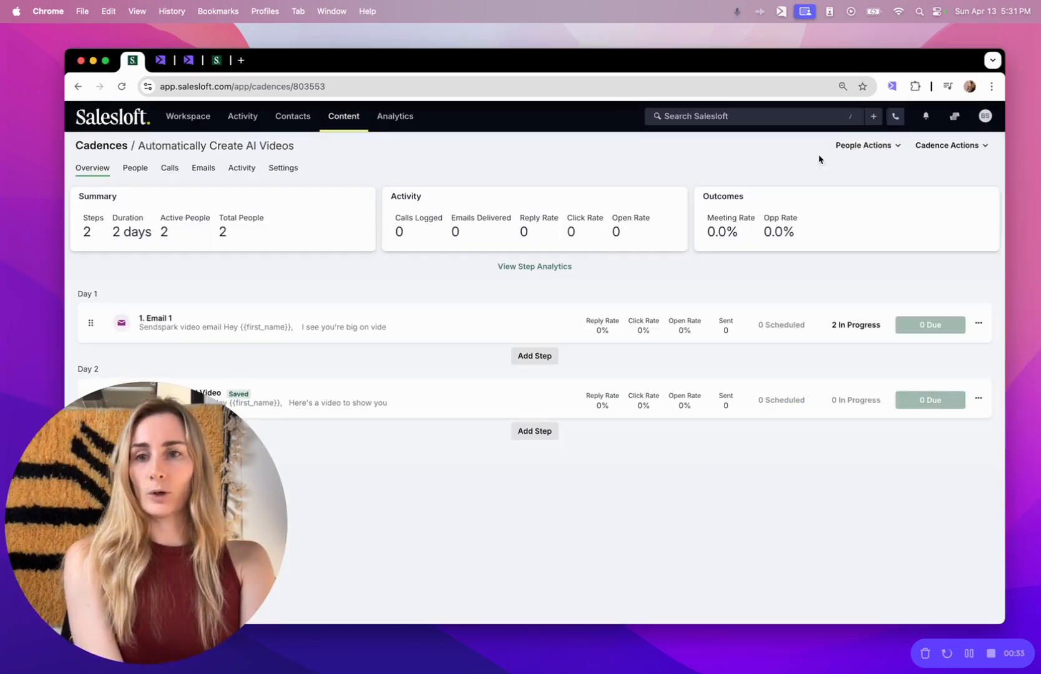
{"action": "left_click", "coordinate": [819, 159]}
{"action": "left_click", "coordinate": [163, 636]}
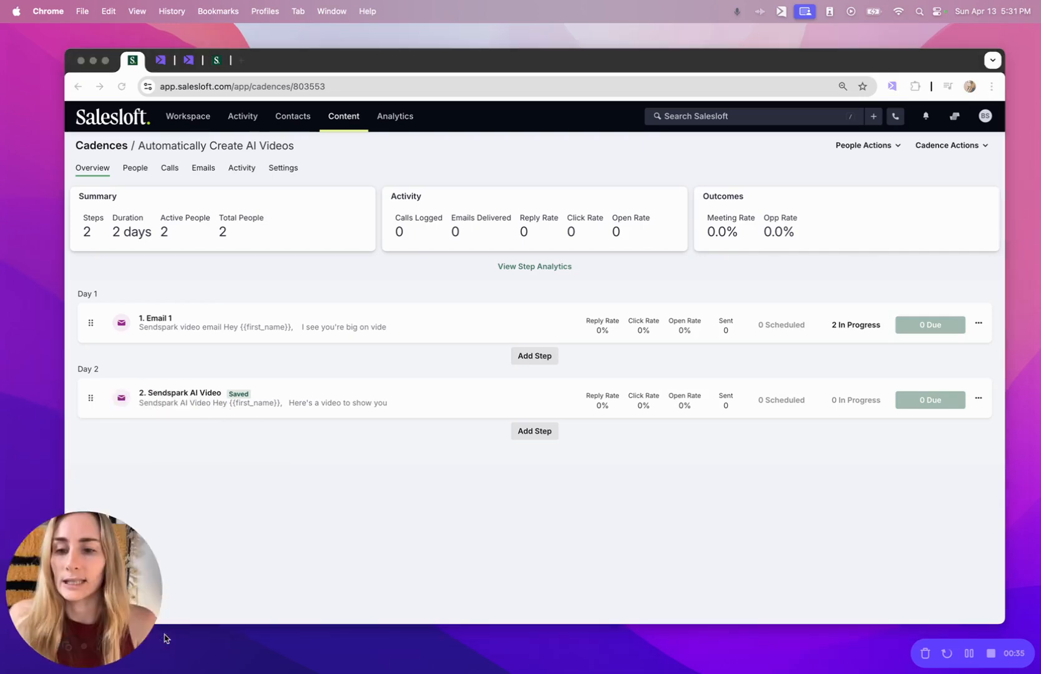
{"action": "left_click", "coordinate": [269, 327]}
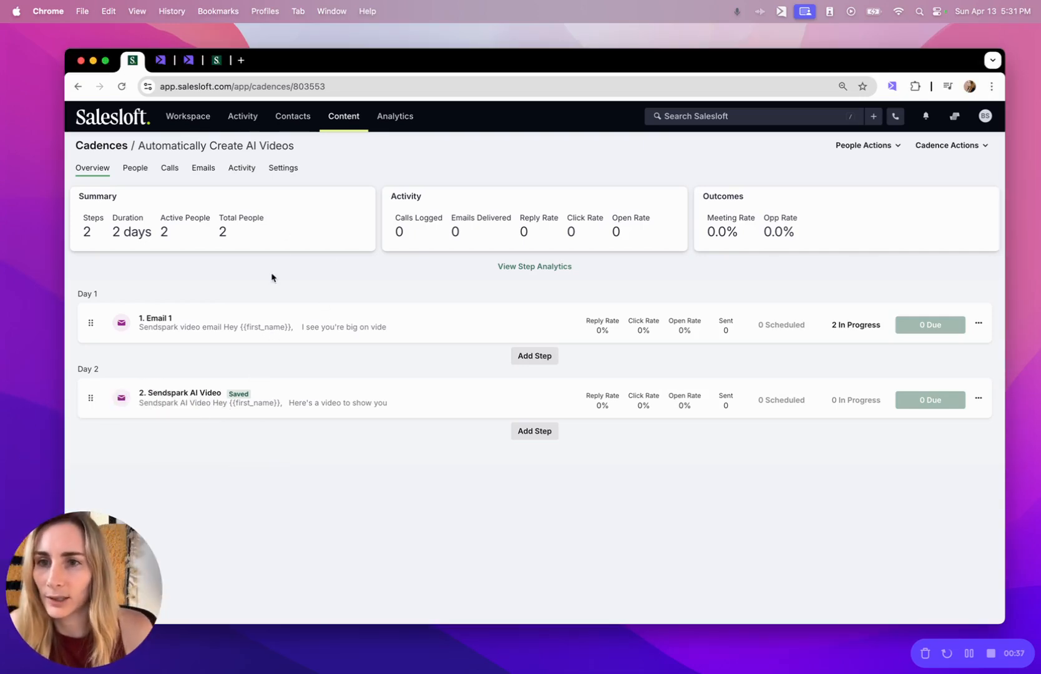
{"action": "left_click", "coordinate": [308, 329]}
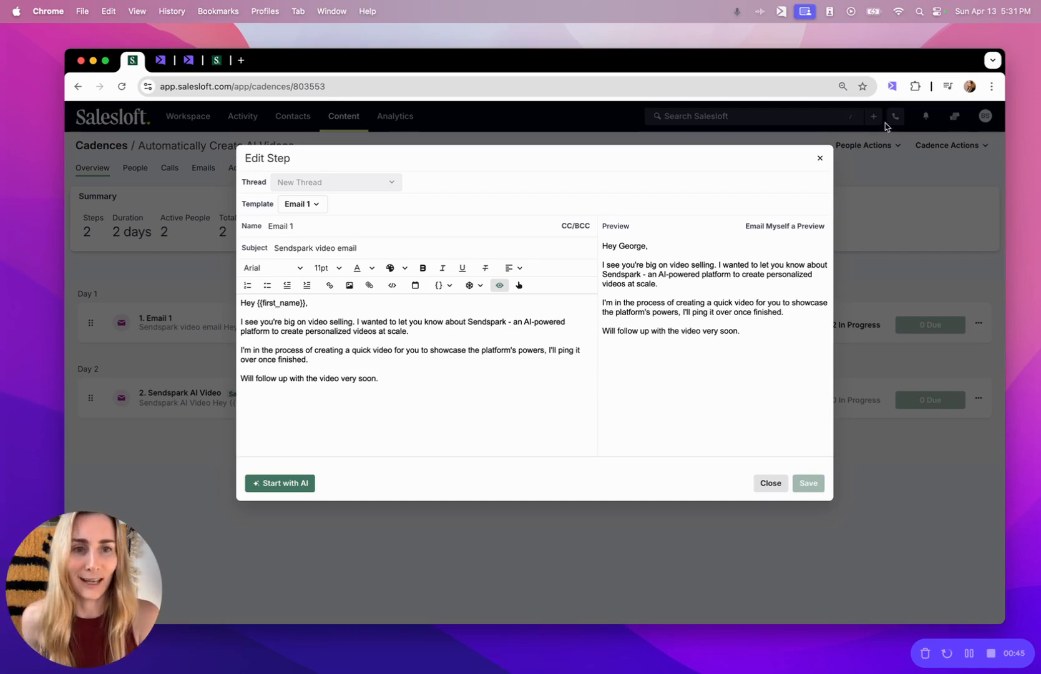
{"action": "left_click", "coordinate": [820, 158]}
{"action": "left_click", "coordinate": [330, 400]}
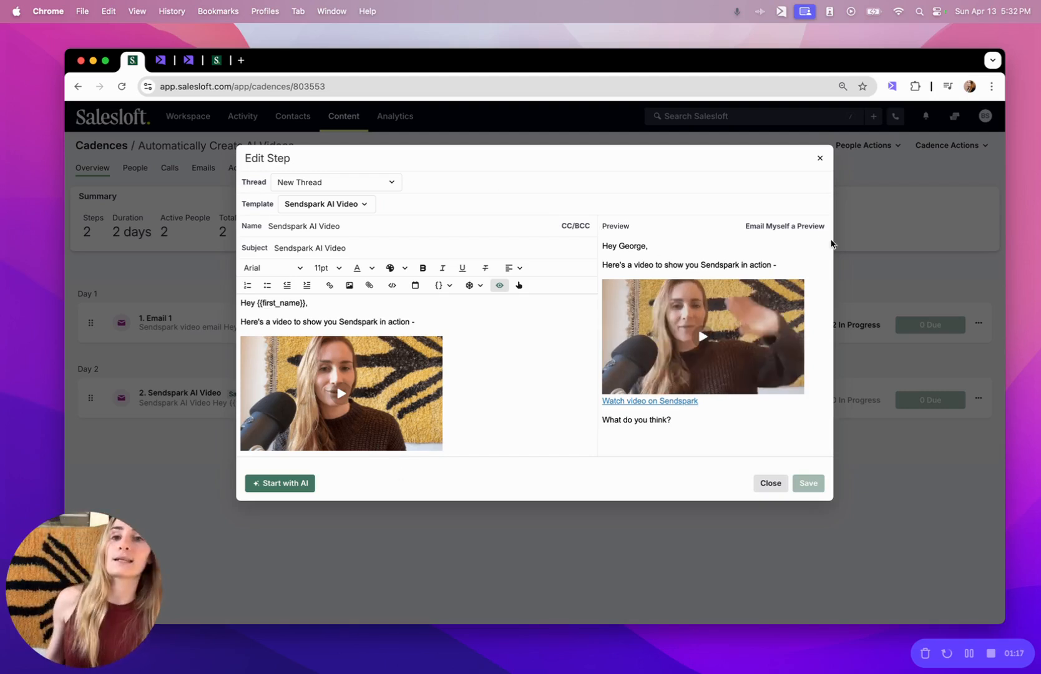
{"action": "left_click", "coordinate": [819, 160]}
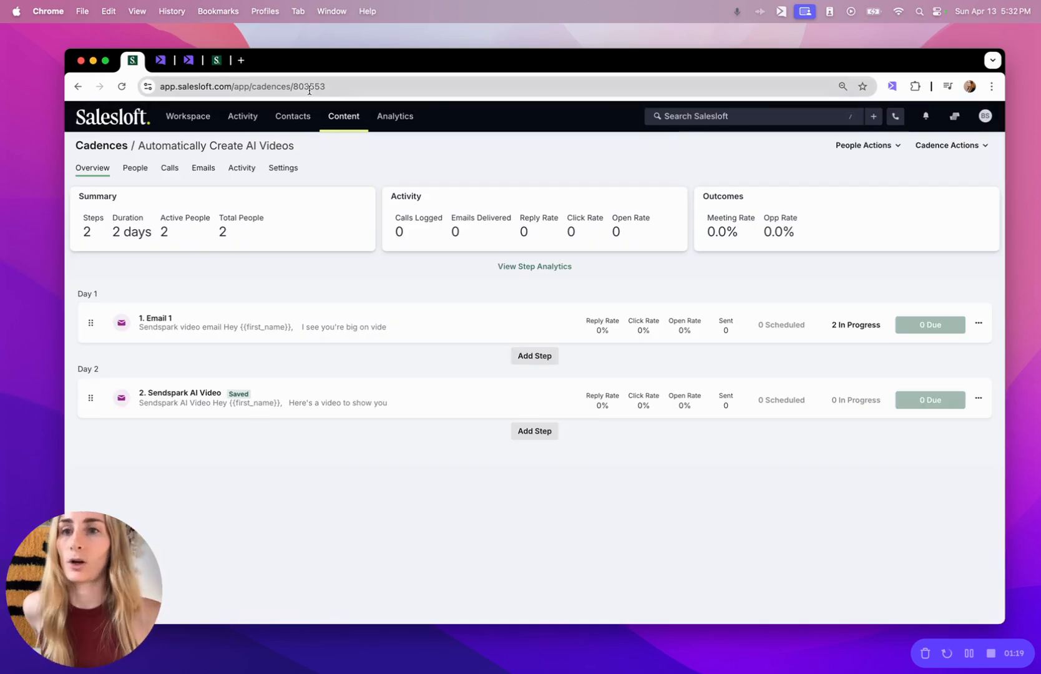
Step: Switch to the Salesloft Sequence dynamic video campaign in Sendspark, open its video for editing and play part of the preview
{"action": "left_click", "coordinate": [189, 62]}
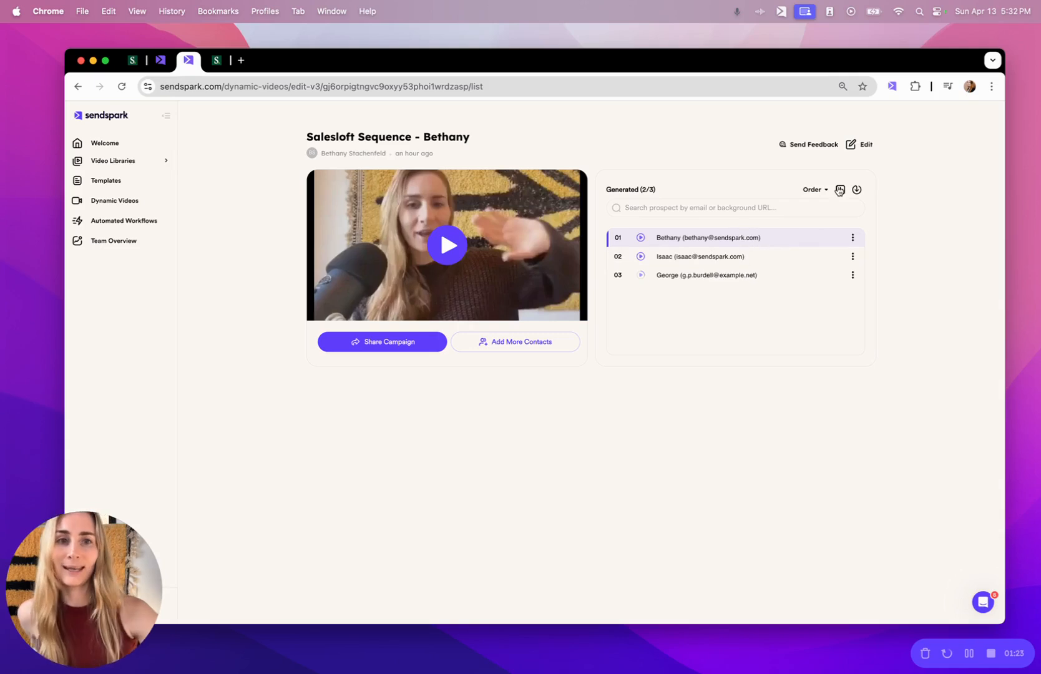
{"action": "left_click", "coordinate": [866, 146]}
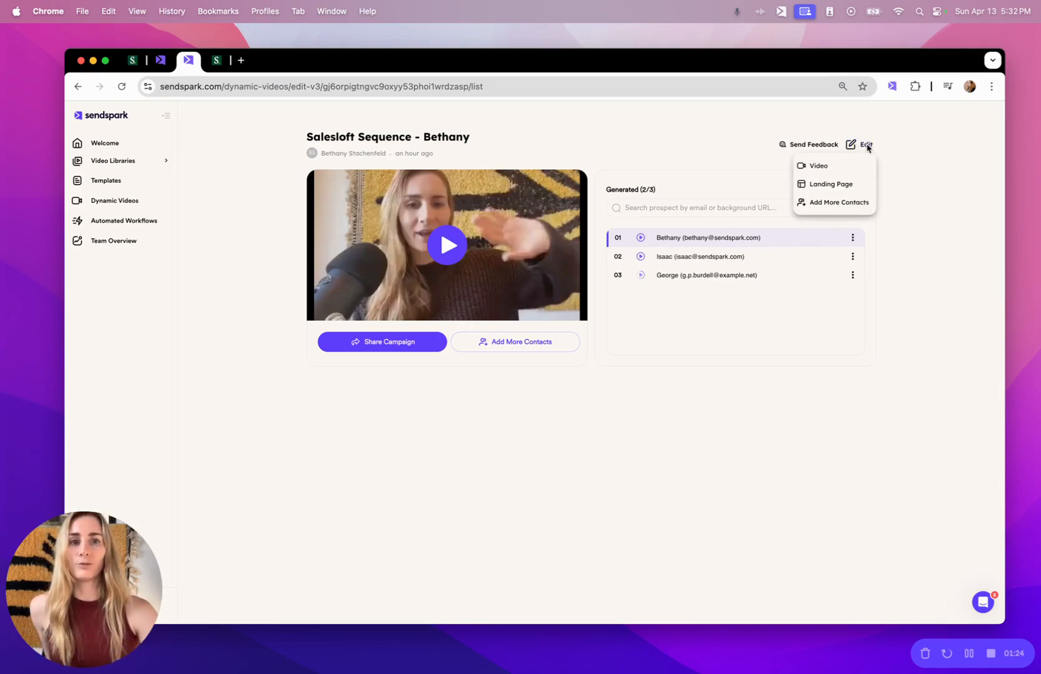
{"action": "left_click", "coordinate": [833, 166]}
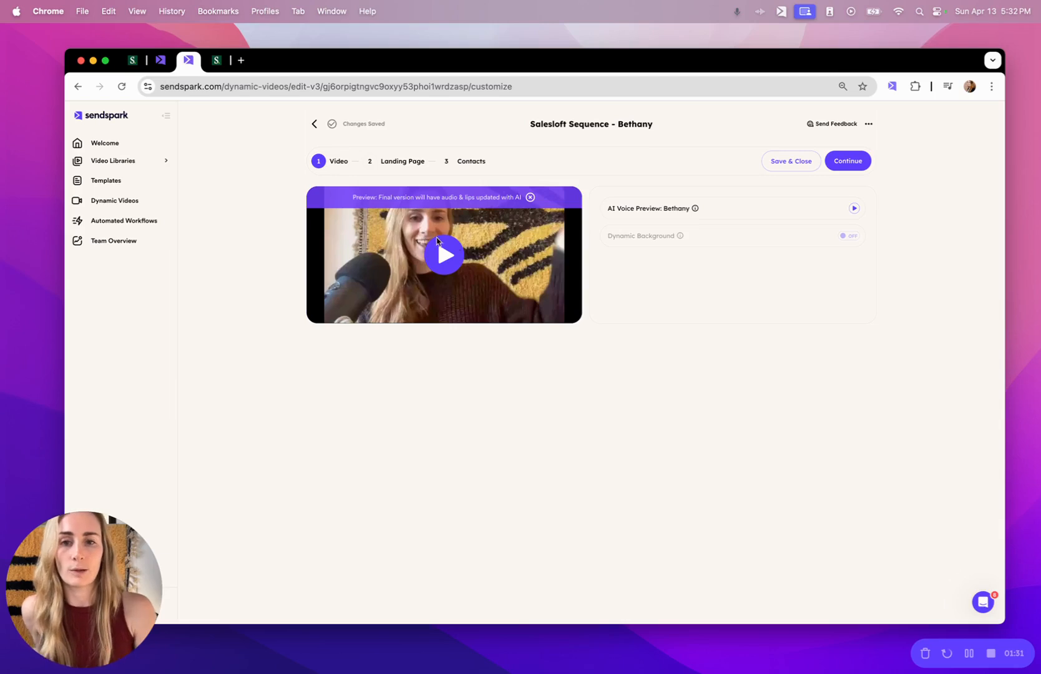
{"action": "left_click", "coordinate": [459, 250]}
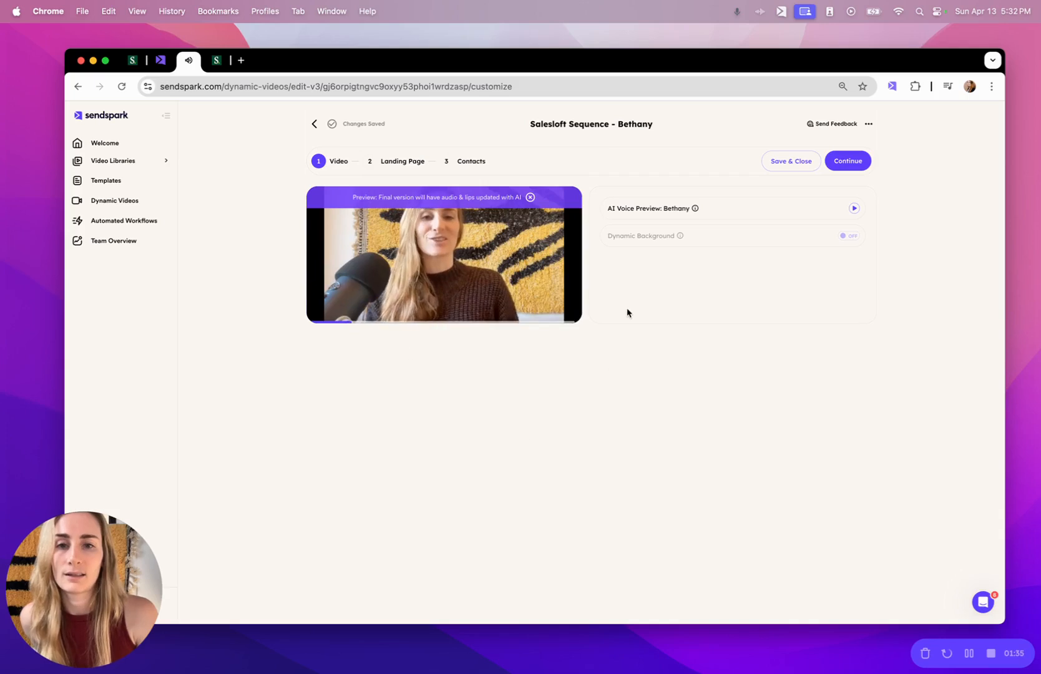
{"action": "left_click", "coordinate": [437, 244]}
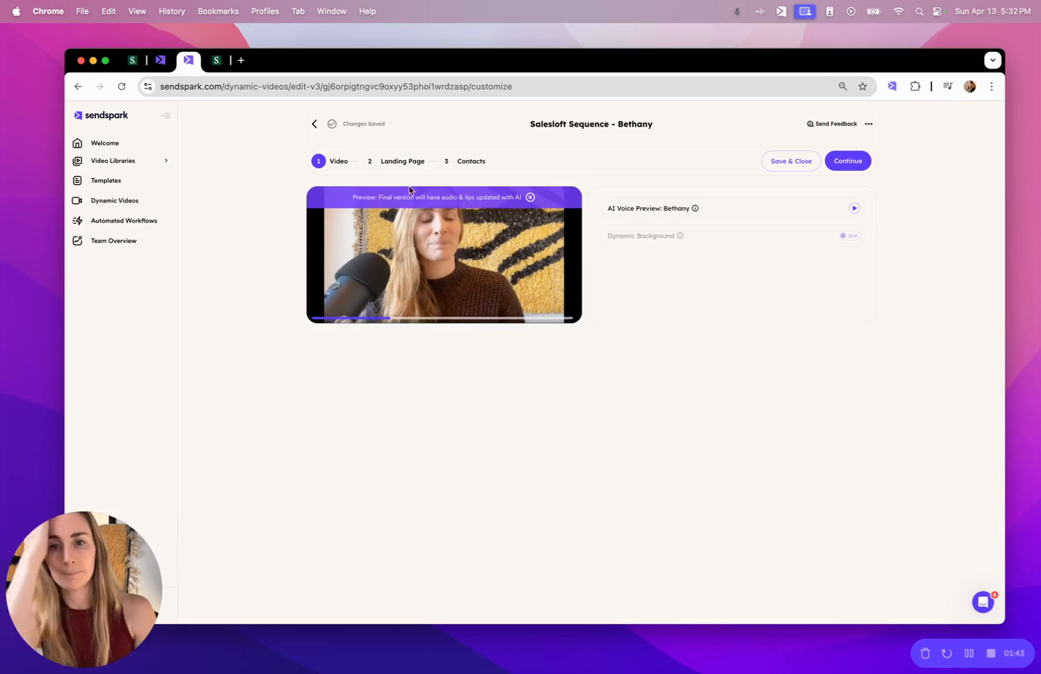
Step: Examine the campaign's landing page settings and the merge tags available for personalizing its message, without inserting one
{"action": "left_click", "coordinate": [400, 161]}
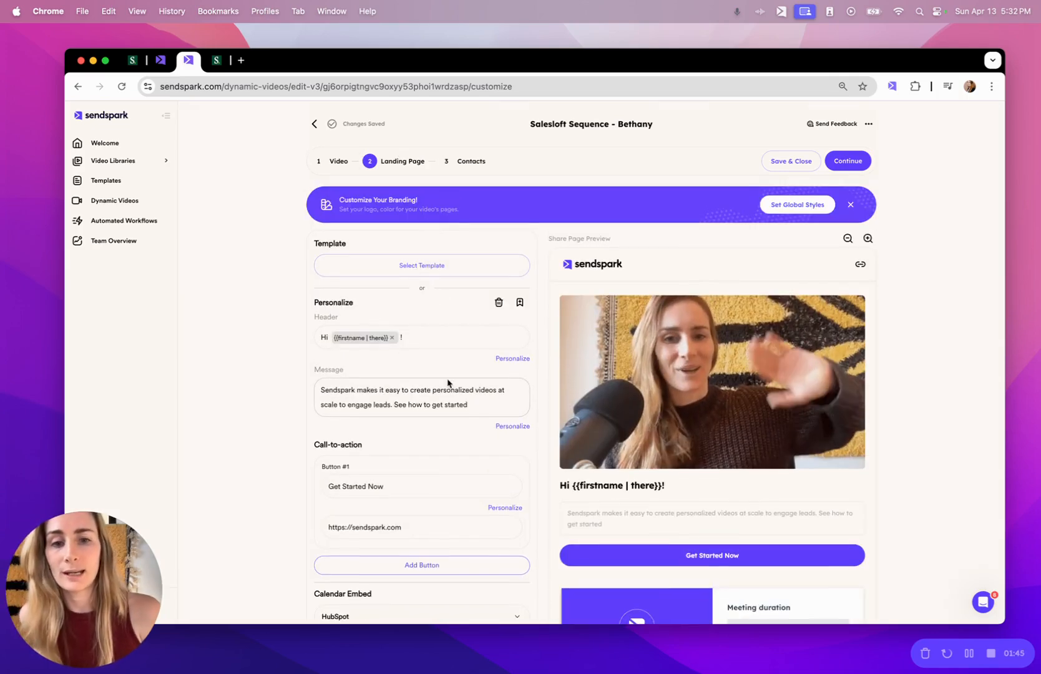
{"action": "scroll", "coordinate": [447, 378], "scroll_direction": "down", "scroll_amount": 3}
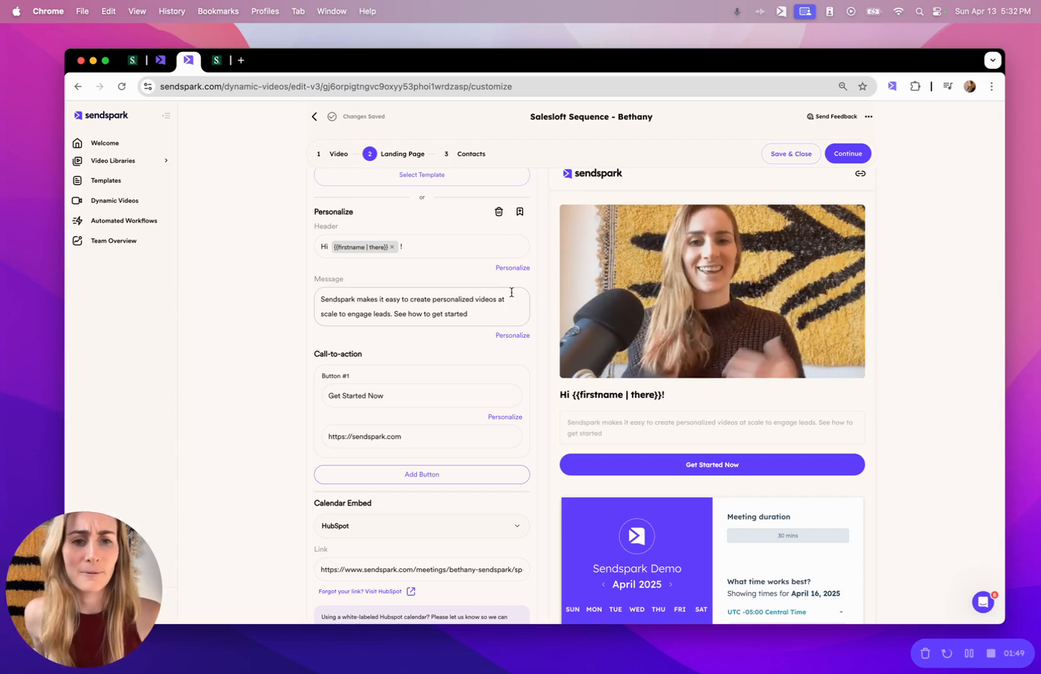
{"action": "left_click", "coordinate": [511, 336]}
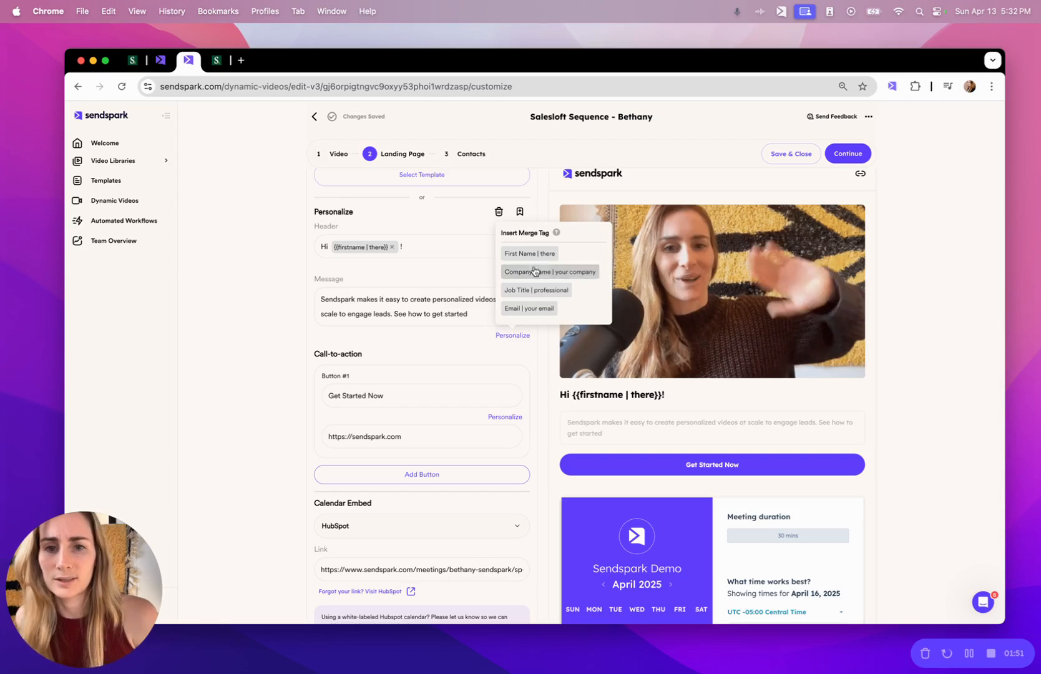
{"action": "left_click", "coordinate": [420, 338]}
{"action": "scroll", "coordinate": [433, 333], "scroll_direction": "up", "scroll_amount": 1}
{"action": "scroll", "coordinate": [819, 259], "scroll_direction": "up", "scroll_amount": 1}
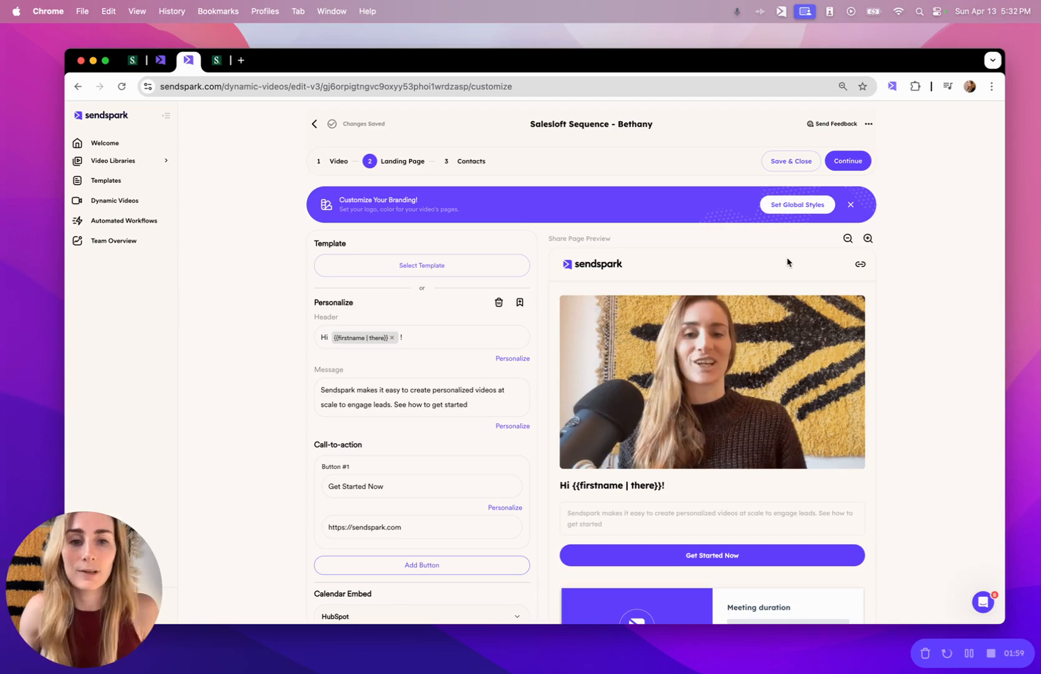
Step: Continue to the campaign's contacts table, select the first row's firstName cell, and save and close the campaign
{"action": "left_click", "coordinate": [847, 161]}
{"action": "left_click", "coordinate": [485, 290]}
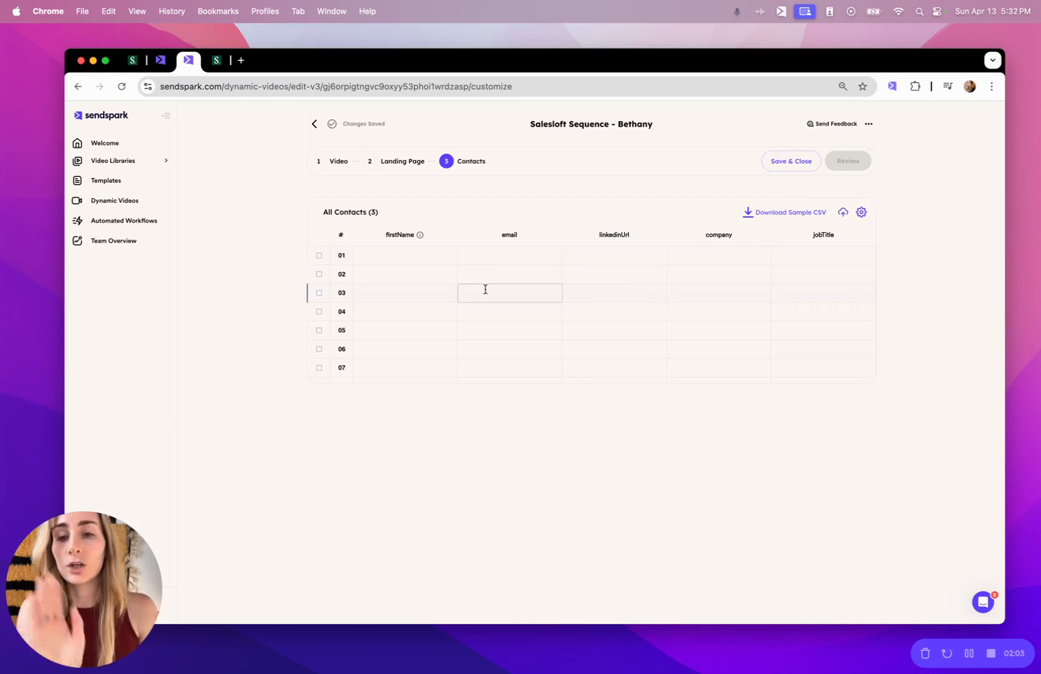
{"action": "left_click", "coordinate": [428, 252]}
{"action": "left_click", "coordinate": [428, 252]}
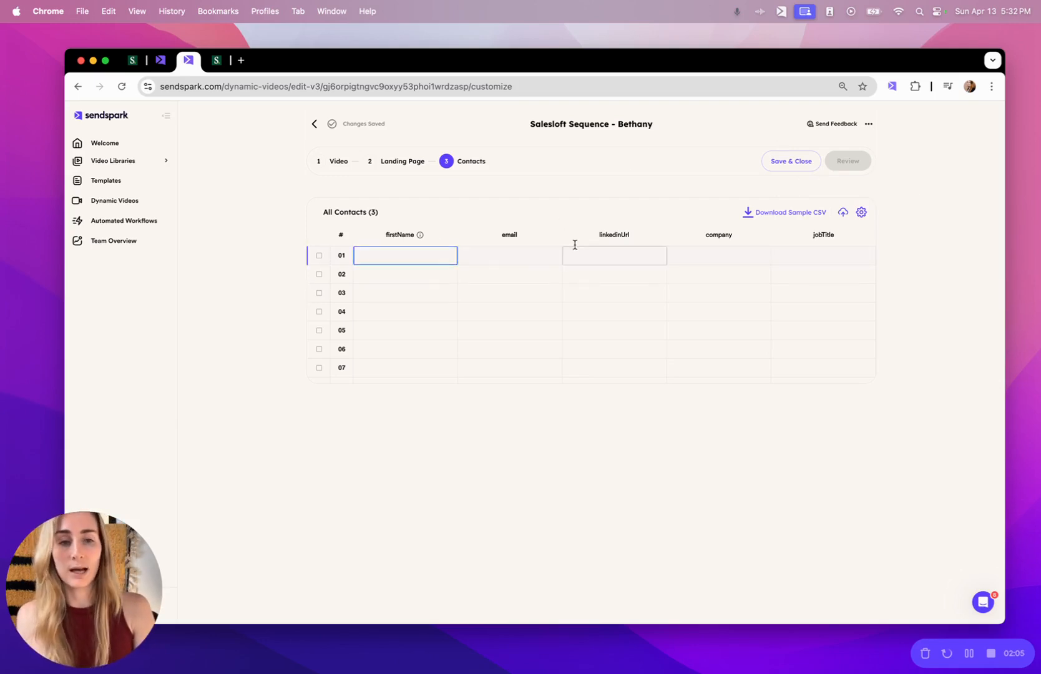
{"action": "left_click", "coordinate": [805, 161]}
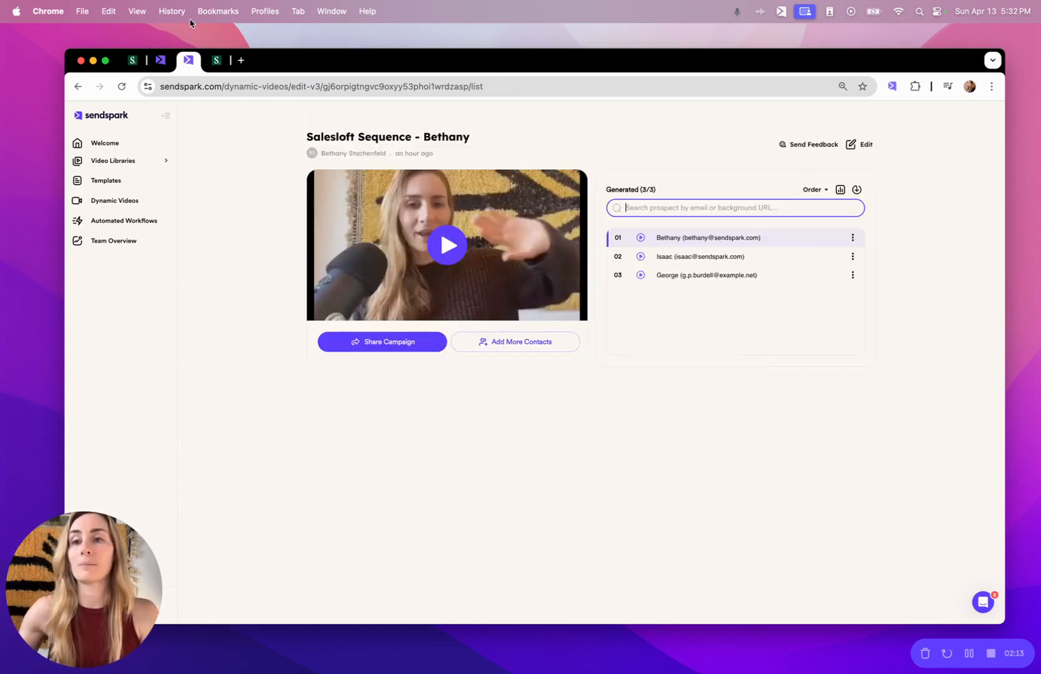
Step: Revisit the Salesloft cadence and the Sendspark campaign, ending on the automated workflow that generates a video from HubSpot contact updates
{"action": "left_click", "coordinate": [132, 60]}
{"action": "mouse_move", "coordinate": [293, 118]}
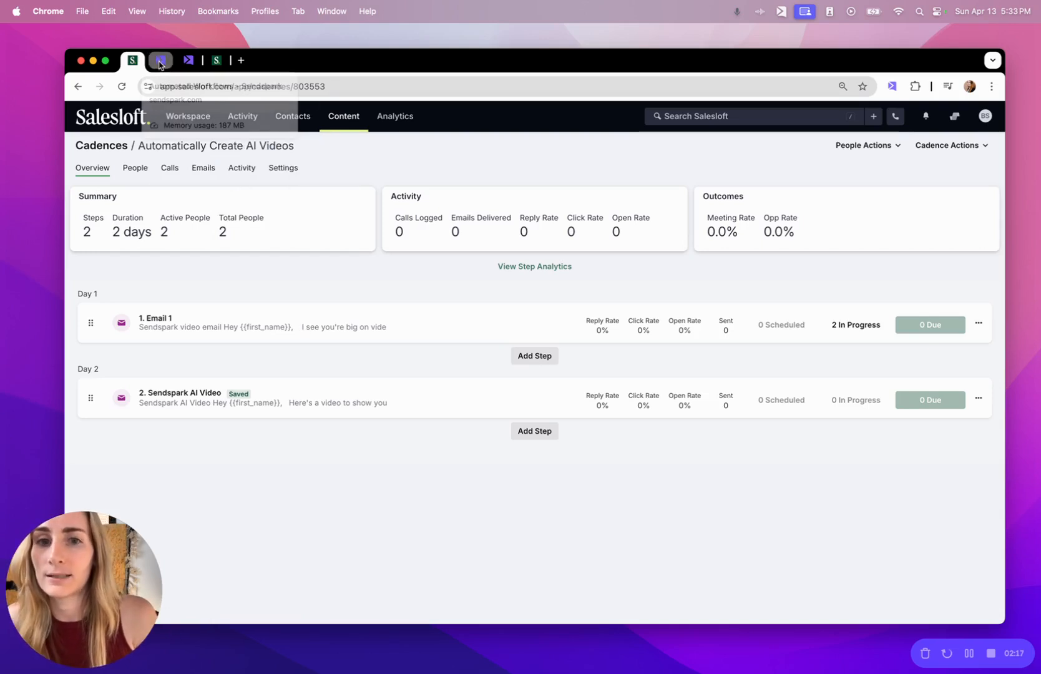
{"action": "left_click", "coordinate": [189, 60]}
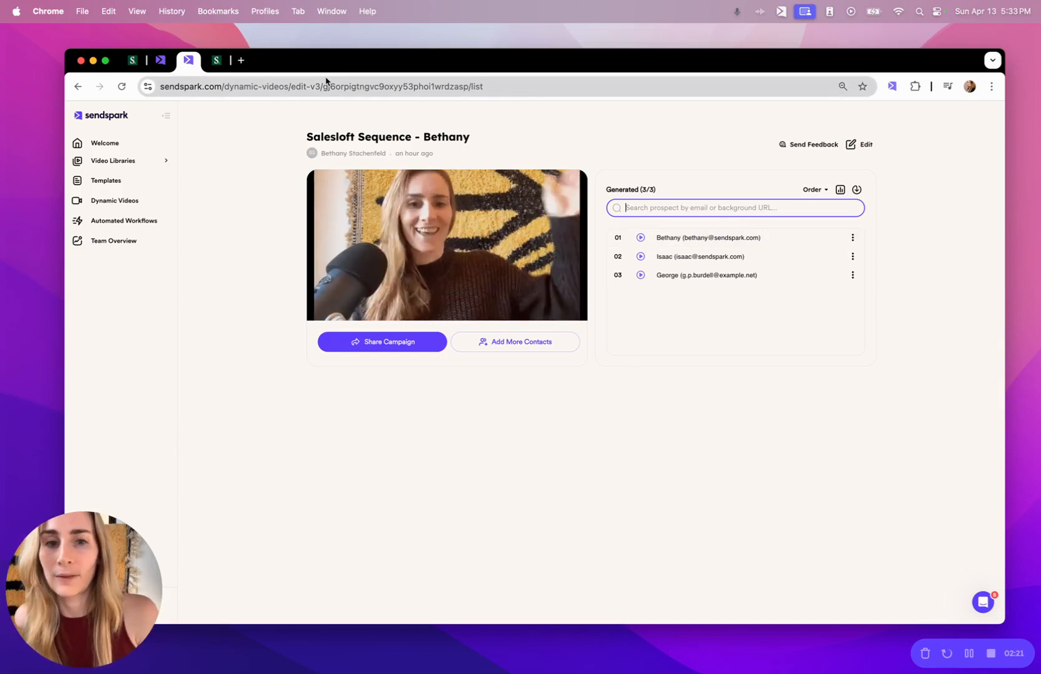
{"action": "left_click", "coordinate": [161, 63]}
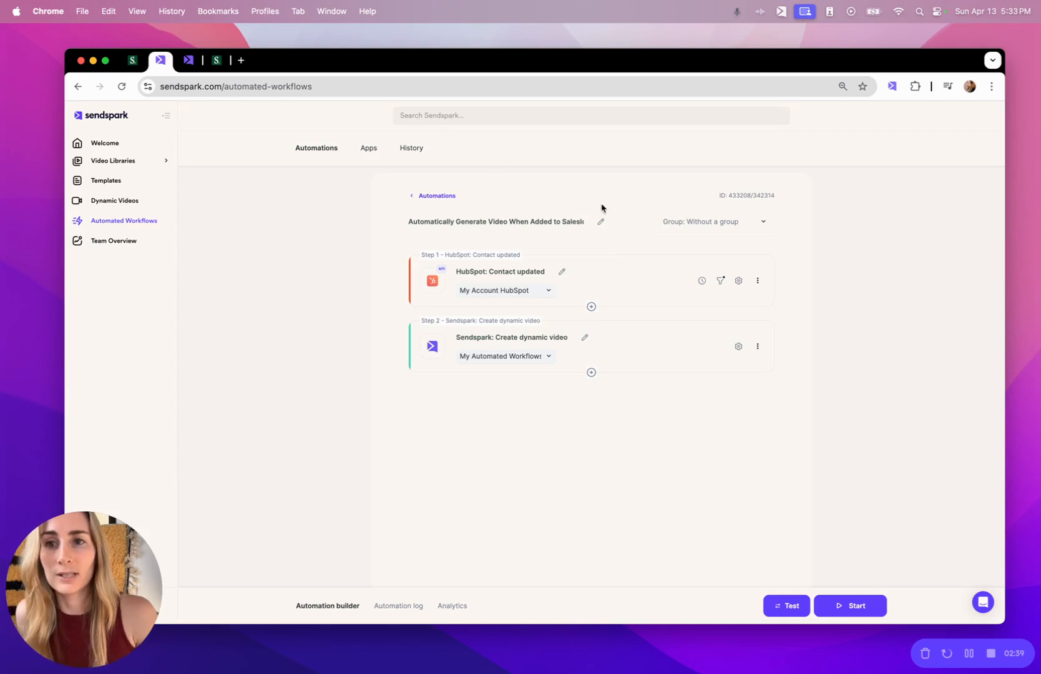
Step: Open the Most Recent Cadence - Cadence Name person field for editing in Salesloft's field configuration to examine its CRM mapping
{"action": "left_click", "coordinate": [216, 63]}
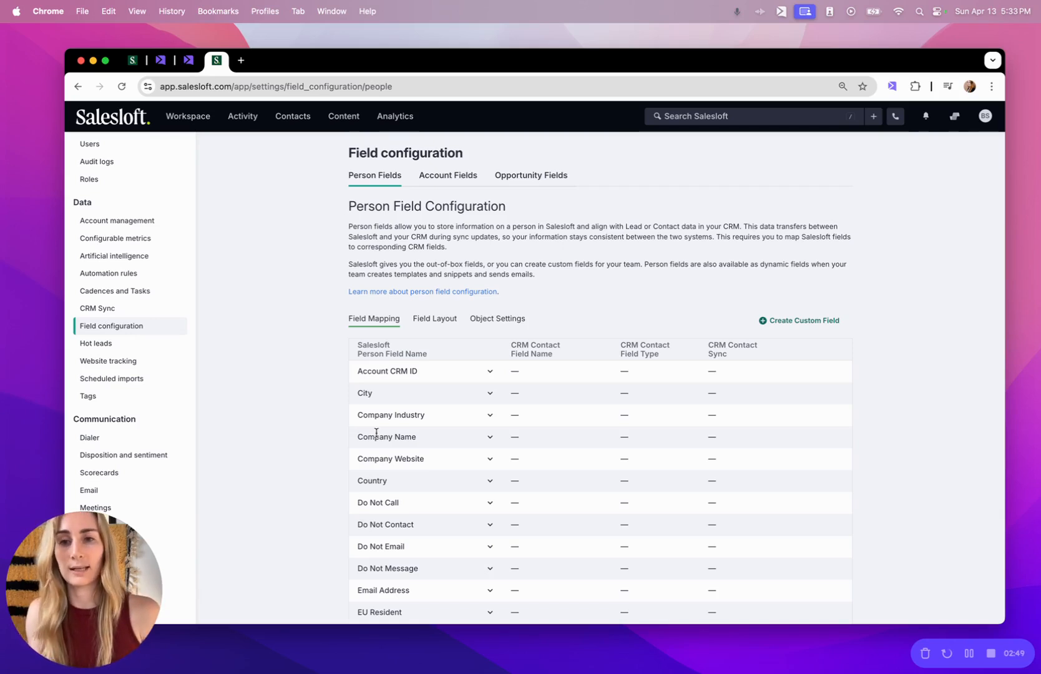
{"action": "scroll", "coordinate": [478, 401], "scroll_direction": "down", "scroll_amount": 10}
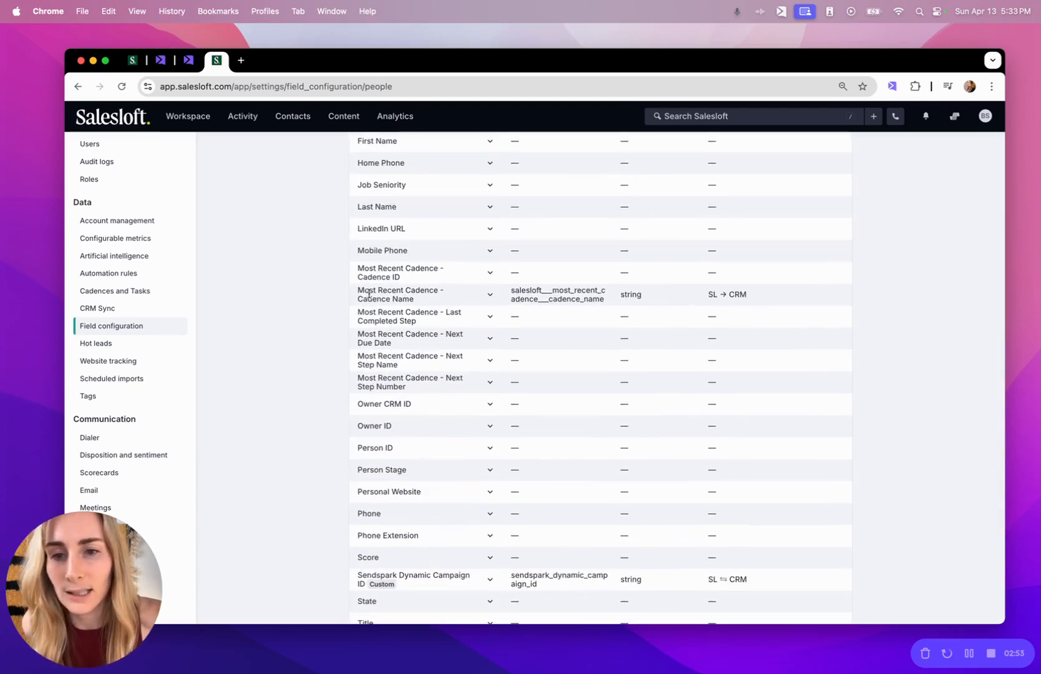
{"action": "triple_click", "coordinate": [370, 293]}
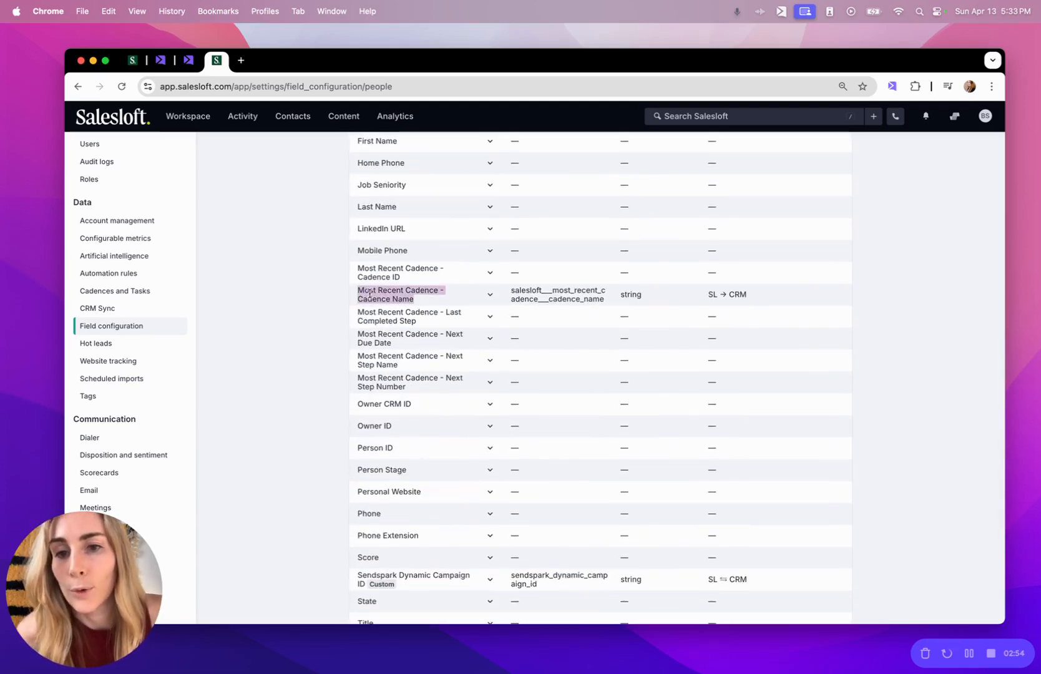
{"action": "left_click", "coordinate": [491, 299]}
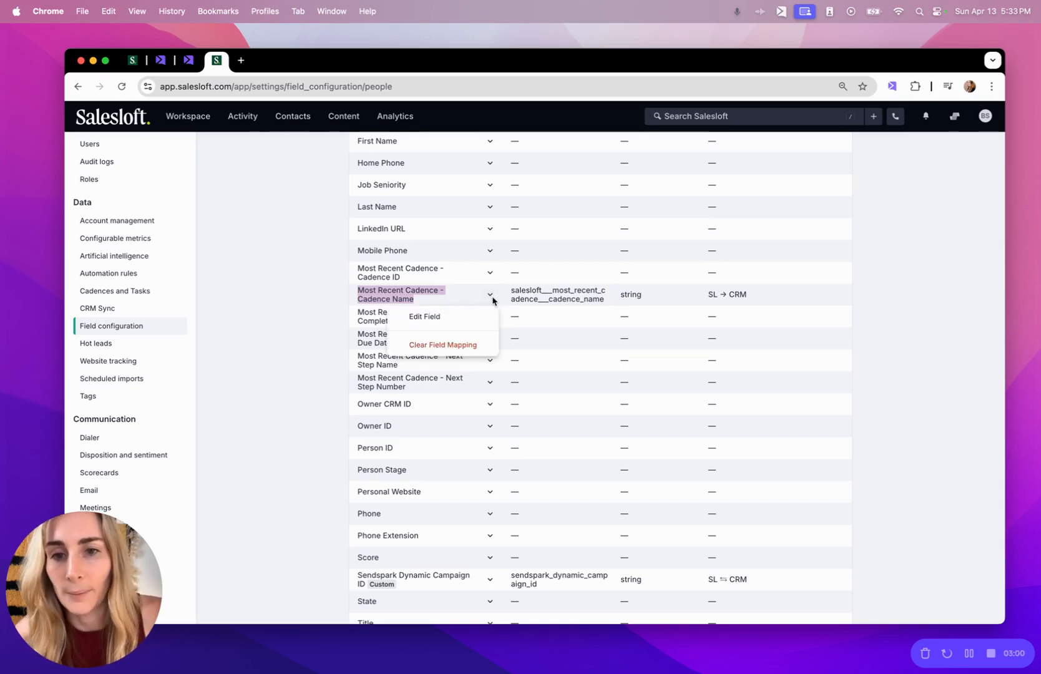
{"action": "left_click", "coordinate": [461, 323]}
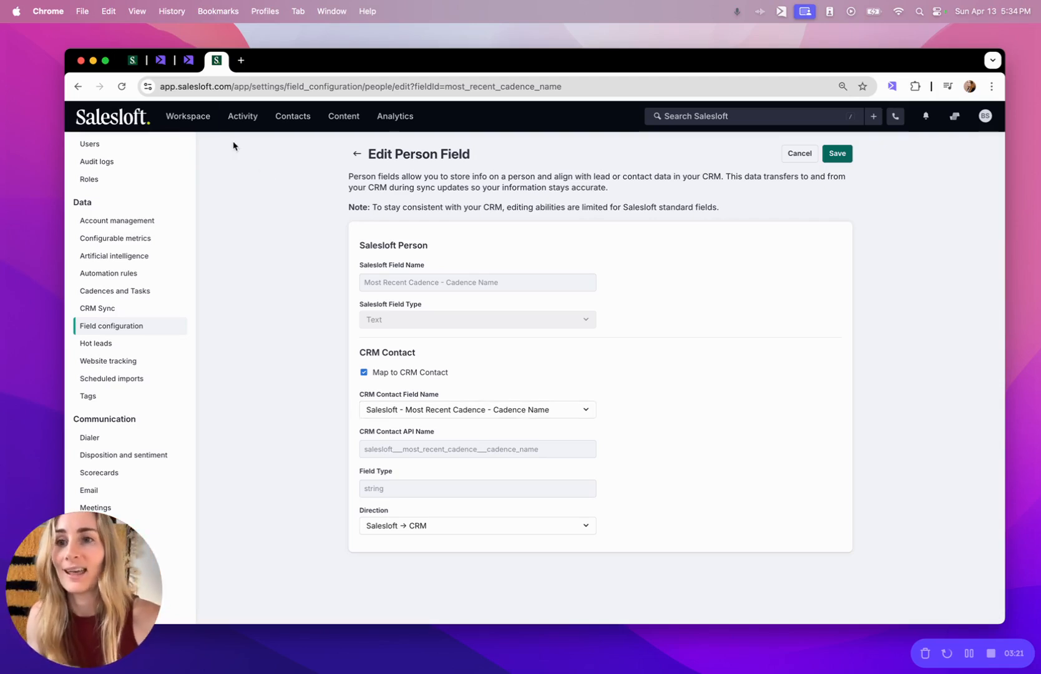
Step: Return to the Sendspark automated workflow and check the field settings of the HubSpot: Contact updated trigger, closing them unchanged
{"action": "left_click", "coordinate": [161, 61]}
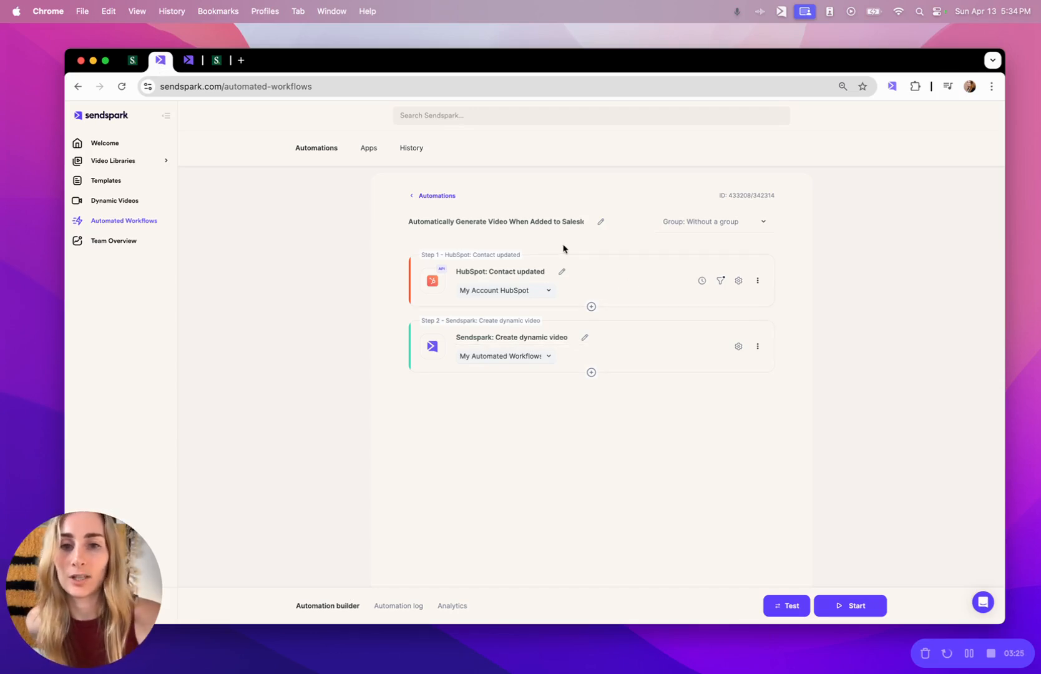
{"action": "left_click", "coordinate": [648, 295]}
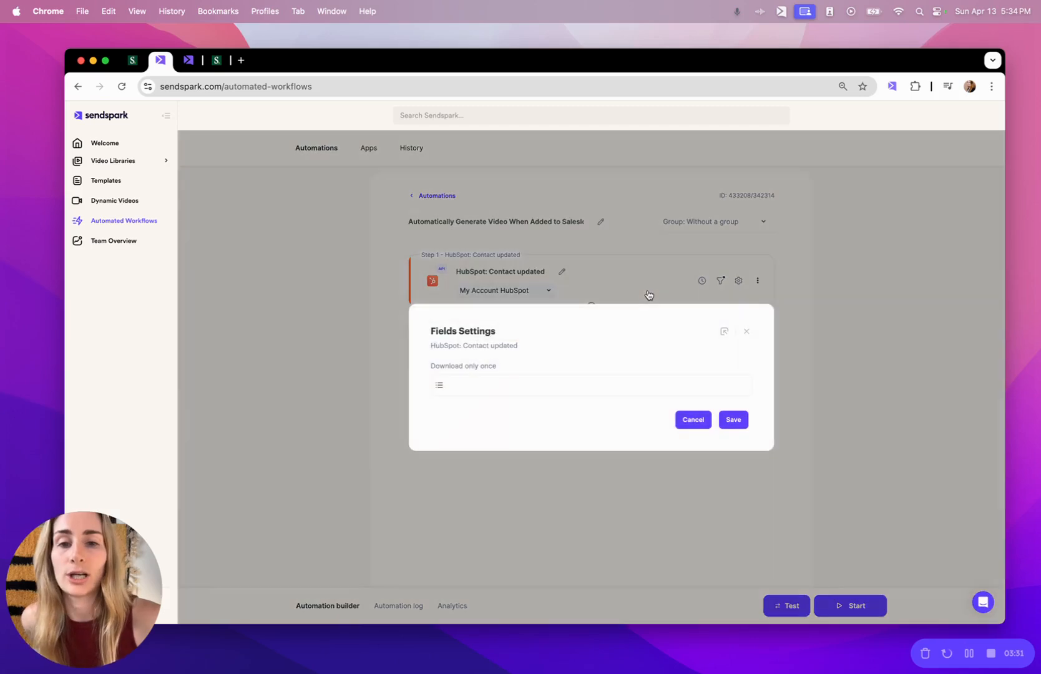
{"action": "left_click", "coordinate": [746, 332]}
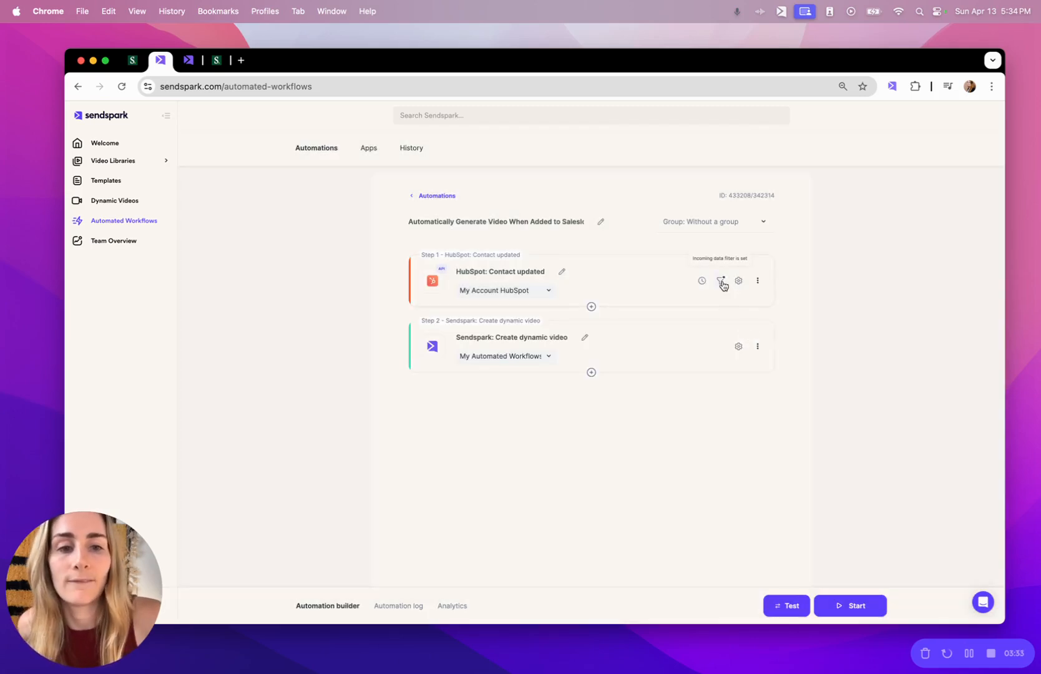
Step: Inspect the Contact updated trigger's incoming data filter and compare its condition value with the cadence name in Salesloft
{"action": "left_click", "coordinate": [721, 282]}
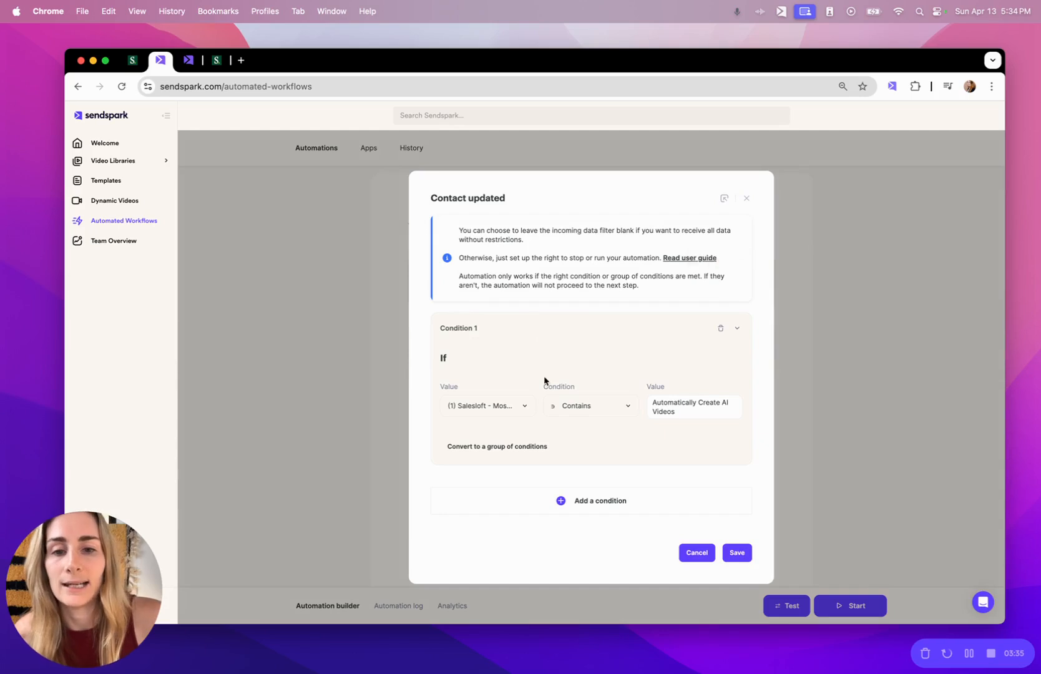
{"action": "left_click", "coordinate": [485, 408]}
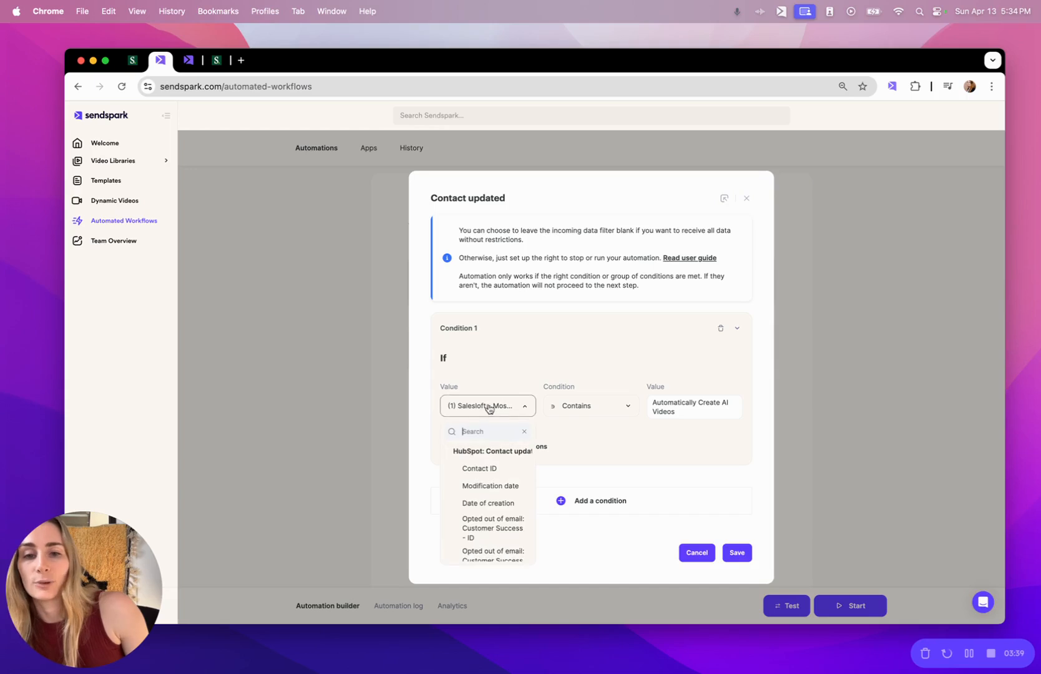
{"action": "left_click", "coordinate": [674, 403]}
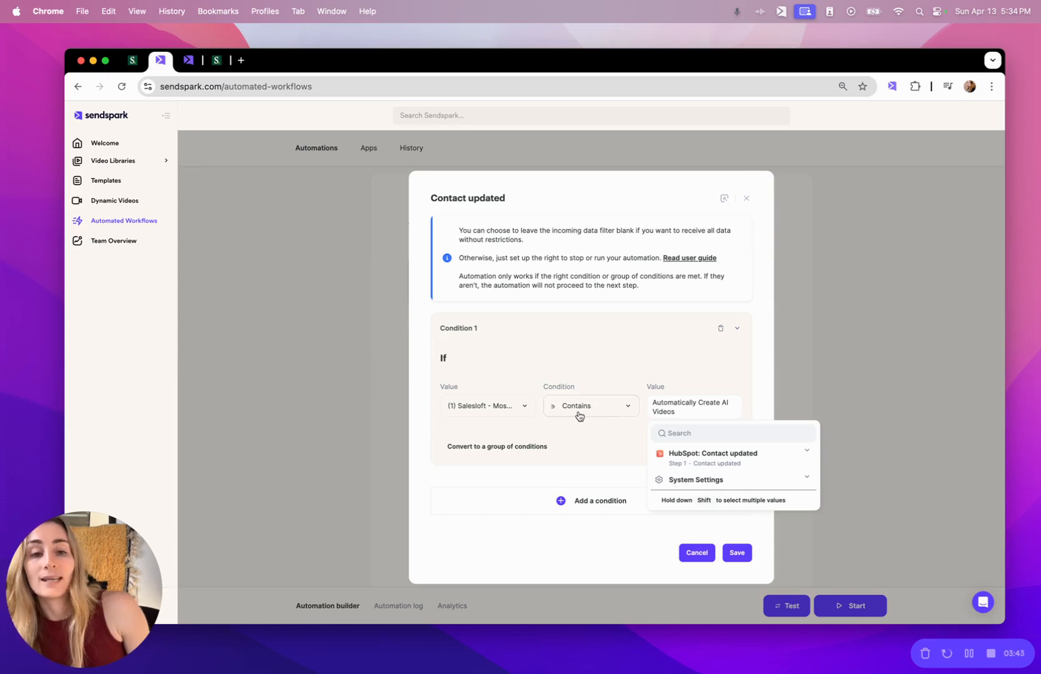
{"action": "left_click", "coordinate": [133, 61]}
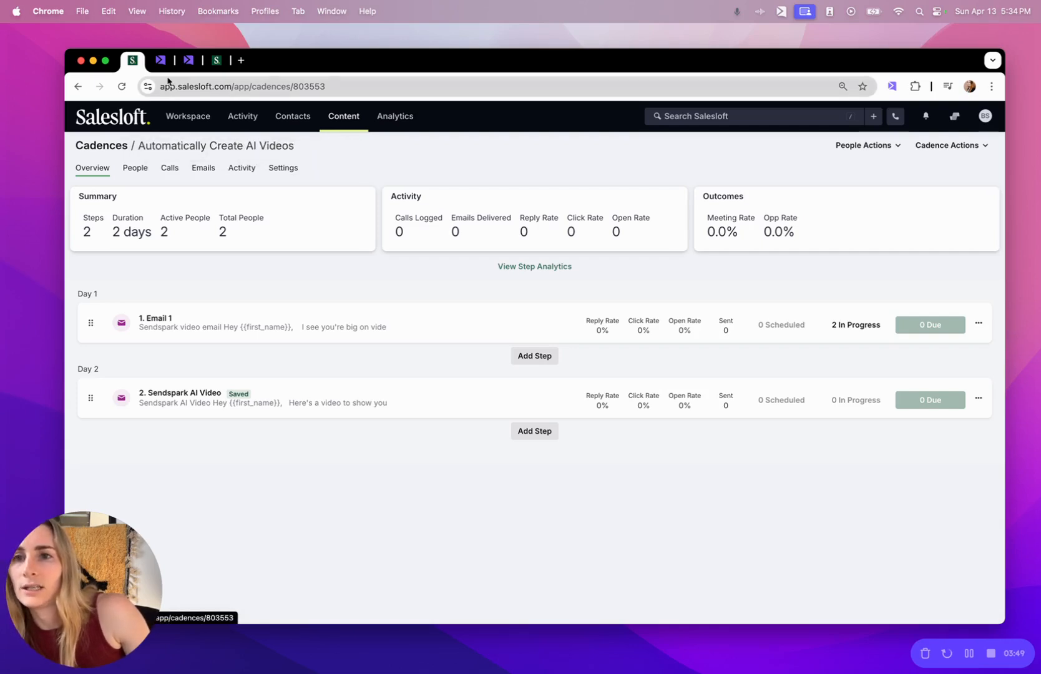
{"action": "left_click", "coordinate": [161, 61]}
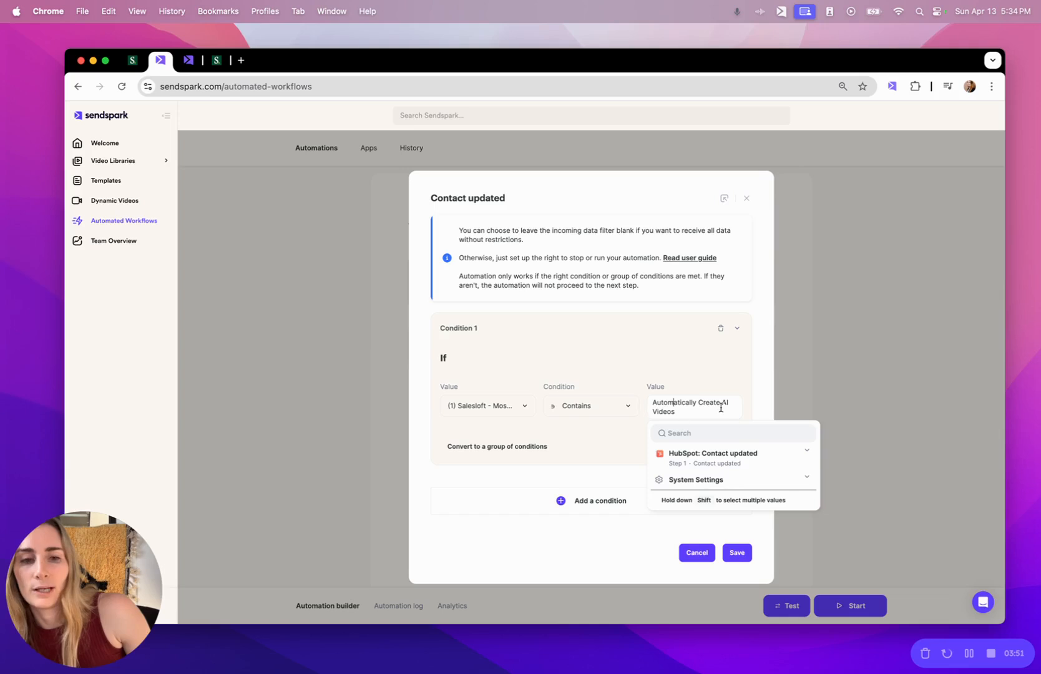
{"action": "left_click", "coordinate": [646, 362]}
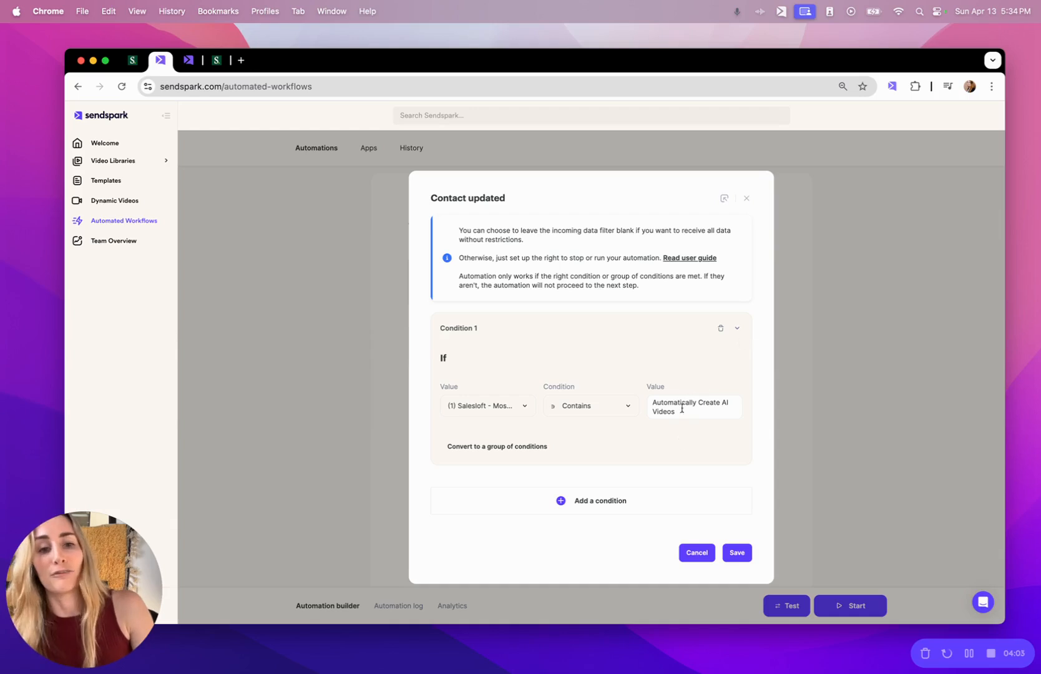
Step: Save the Contact updated trigger's incoming data filter
{"action": "left_click", "coordinate": [734, 550]}
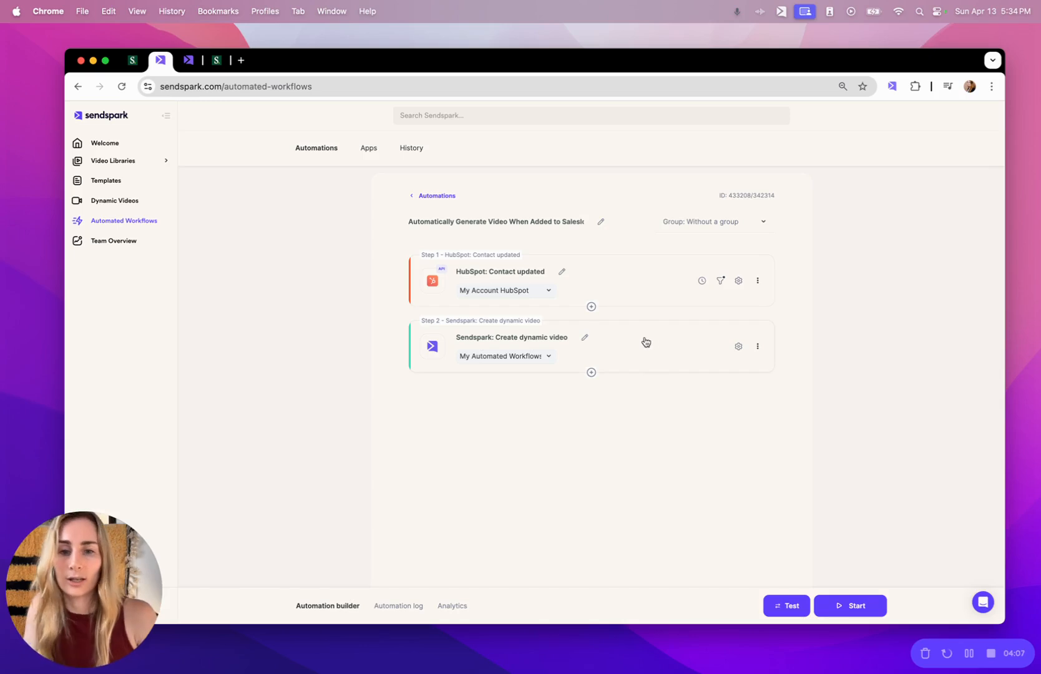
{"action": "left_click", "coordinate": [591, 371]}
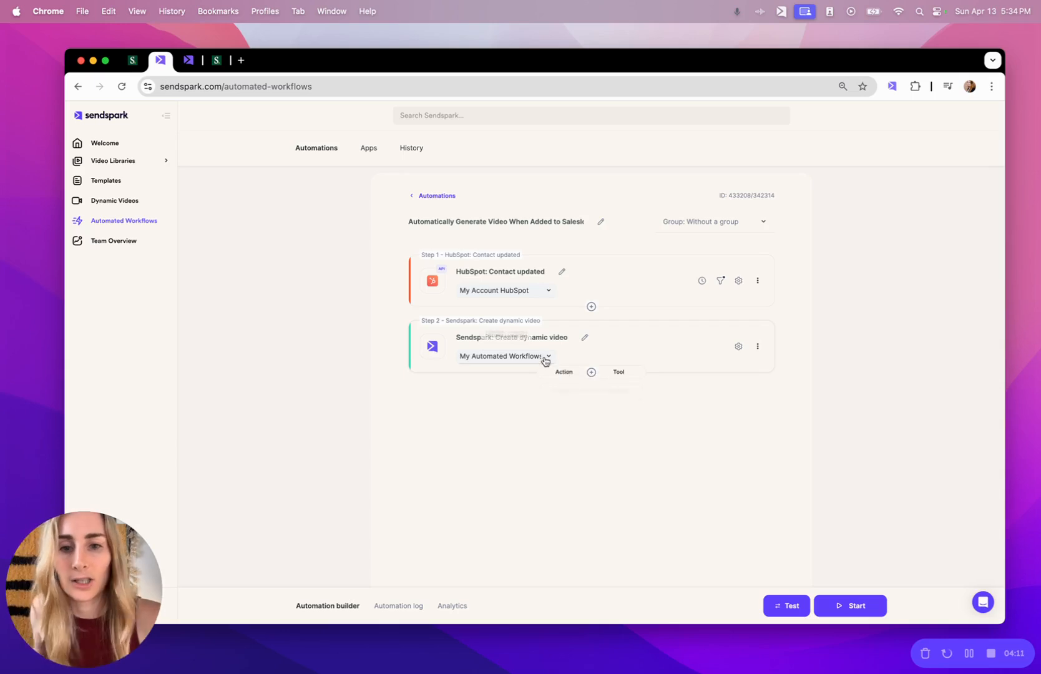
{"action": "left_click", "coordinate": [559, 373]}
{"action": "left_click", "coordinate": [512, 355]}
{"action": "type", "text": "sen"}
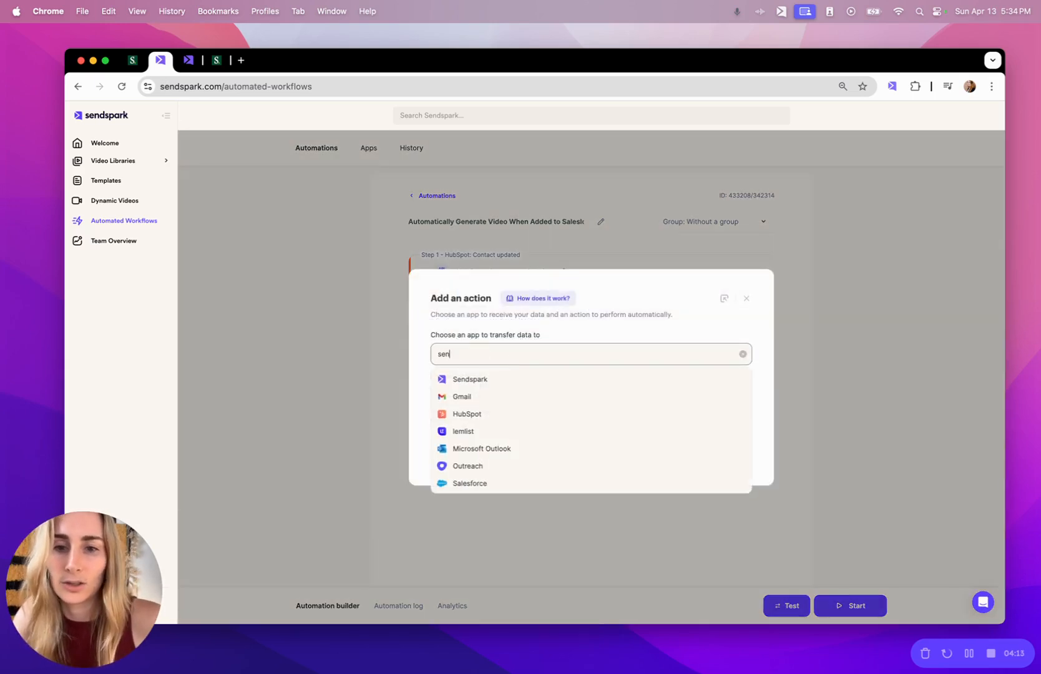
{"action": "left_click", "coordinate": [501, 377]}
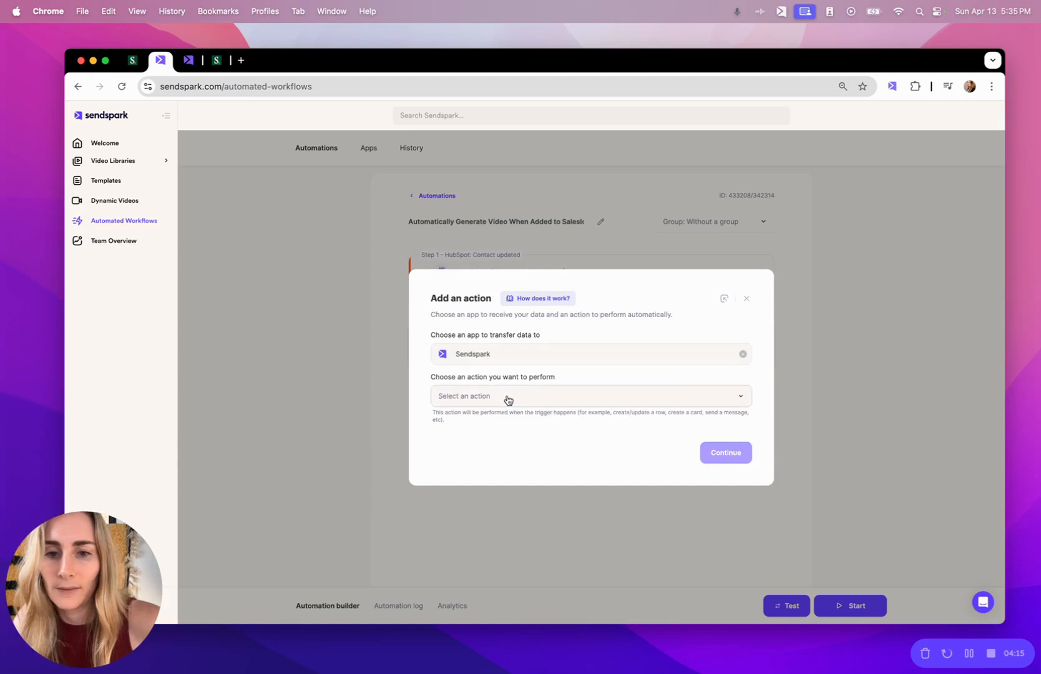
{"action": "left_click", "coordinate": [507, 397]}
{"action": "left_click", "coordinate": [502, 438]}
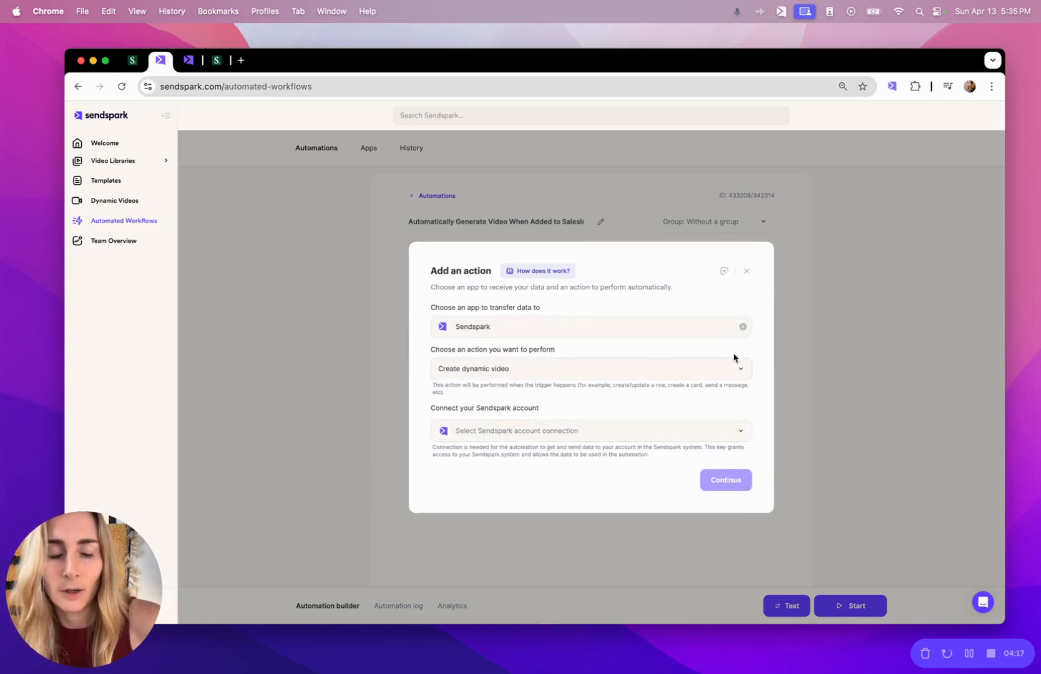
{"action": "left_click", "coordinate": [746, 271]}
Step: Open the field mapping of the Create dynamic video step and compare its selected campaign with the dynamic video campaign in Sendspark
{"action": "left_click", "coordinate": [646, 360]}
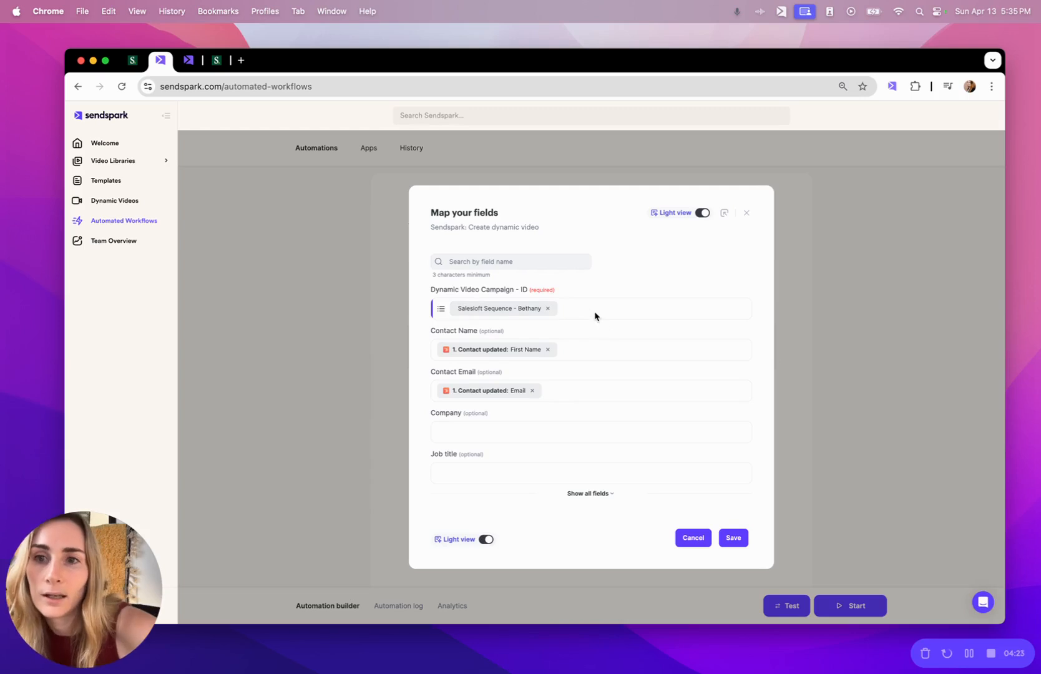
{"action": "left_click", "coordinate": [616, 313]}
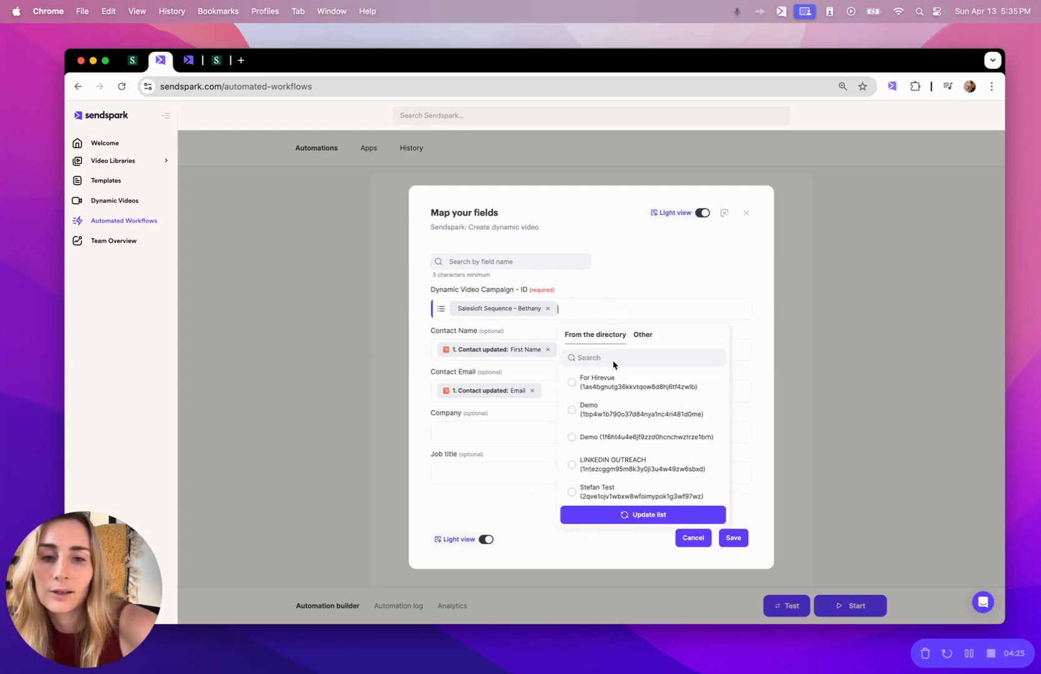
{"action": "left_click", "coordinate": [188, 60]}
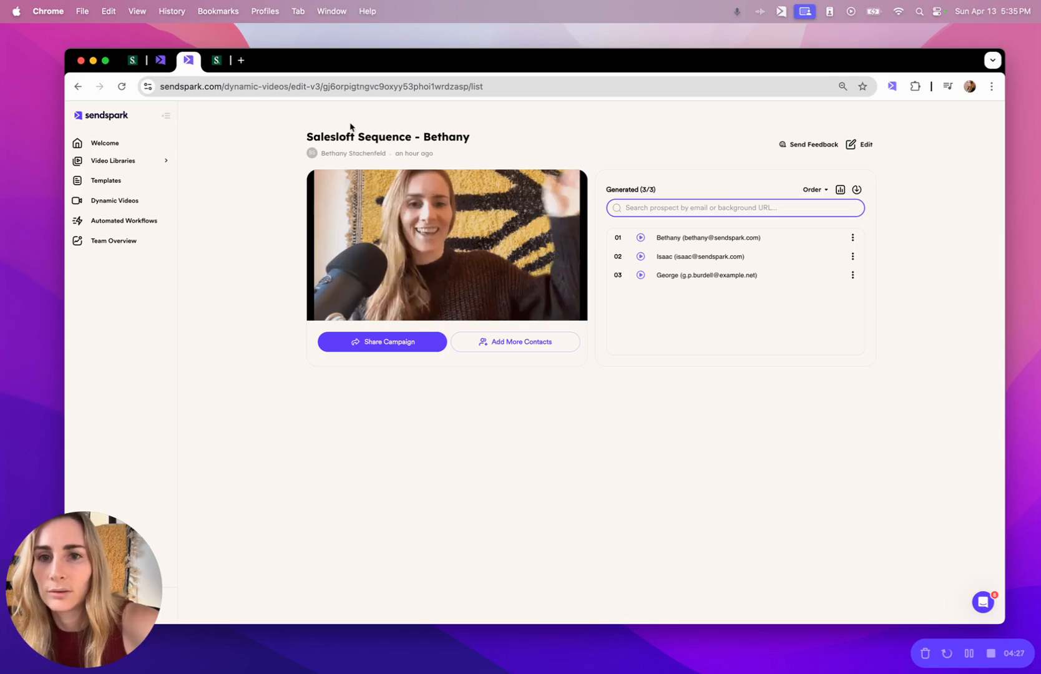
{"action": "left_click", "coordinate": [160, 60]}
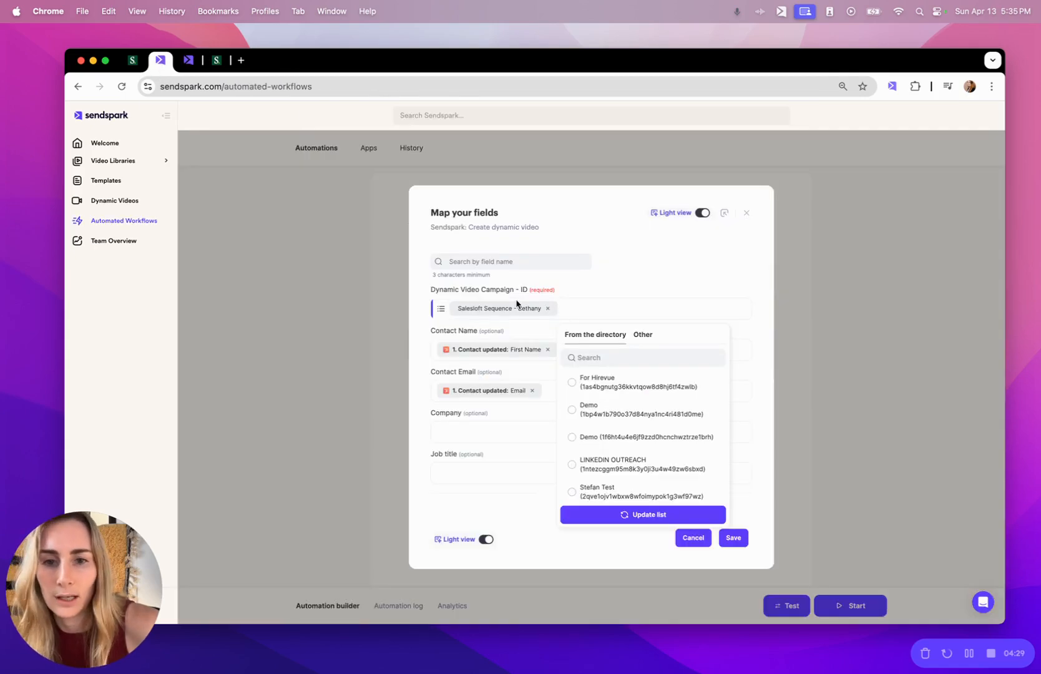
{"action": "left_click", "coordinate": [660, 277]}
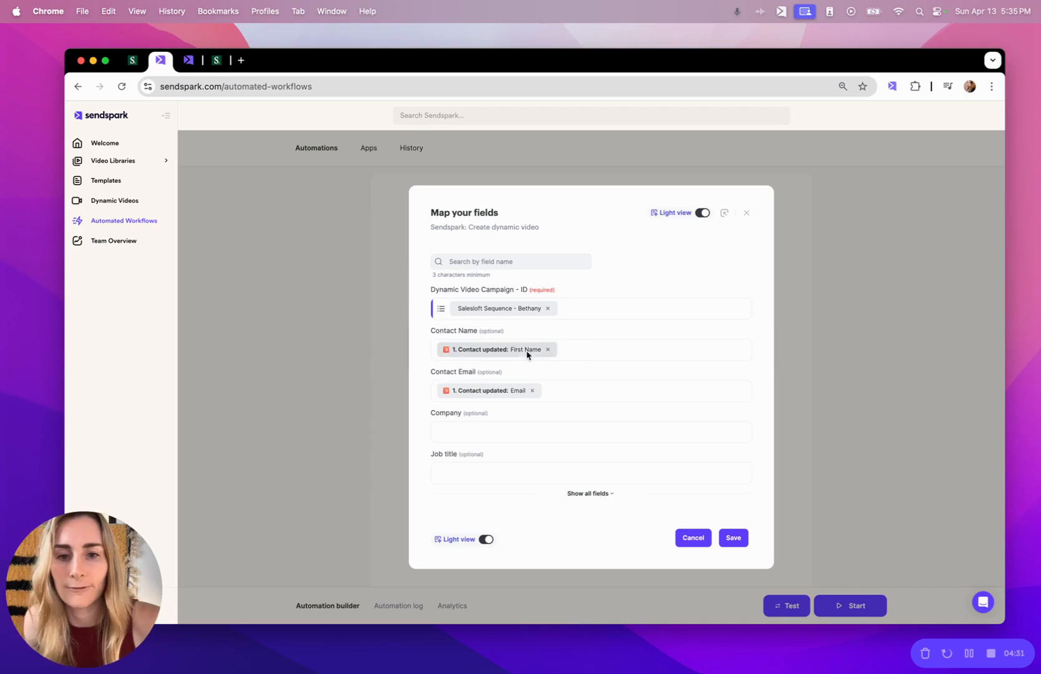
Step: Search the HubSpot contact fields available for Contact Name for "first", leaving the mapping as it is
{"action": "left_click", "coordinate": [577, 354]}
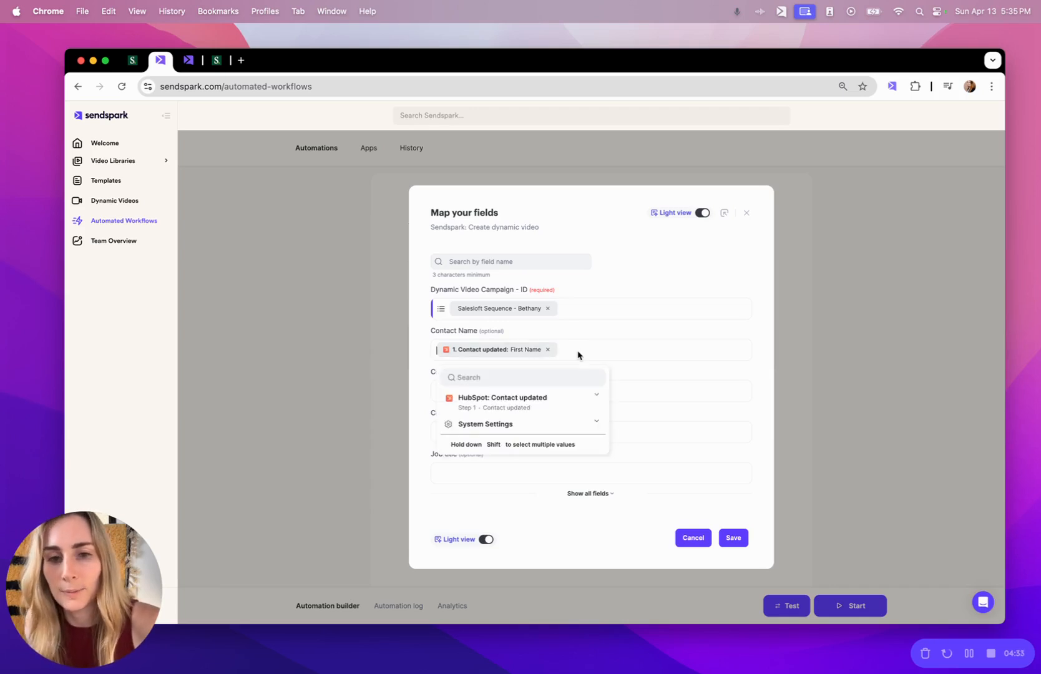
{"action": "type", "text": "first"}
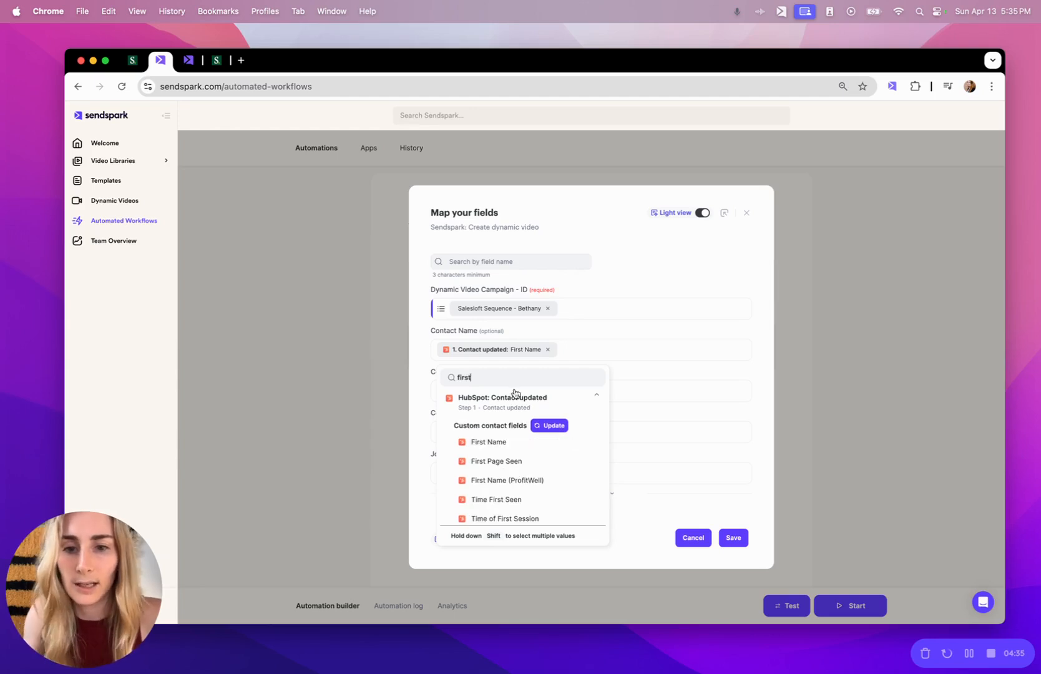
{"action": "left_click", "coordinate": [631, 299]}
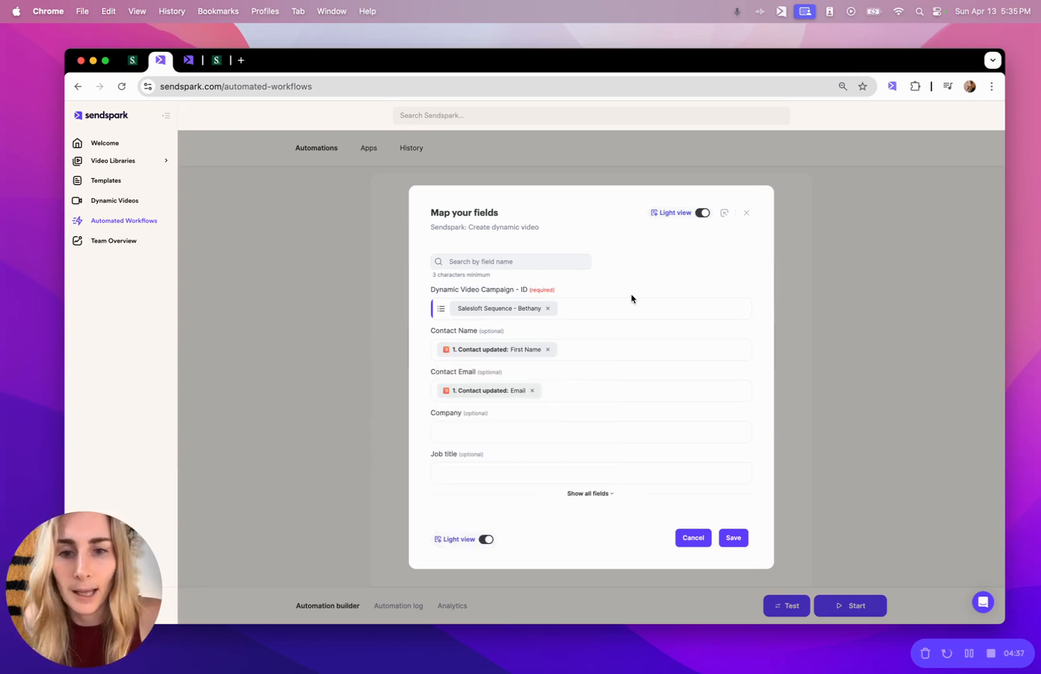
Step: Map the Company field to Company Name from the HubSpot Contact updated trigger and save the field mapping
{"action": "left_click", "coordinate": [510, 430]}
{"action": "type", "text": "co"}
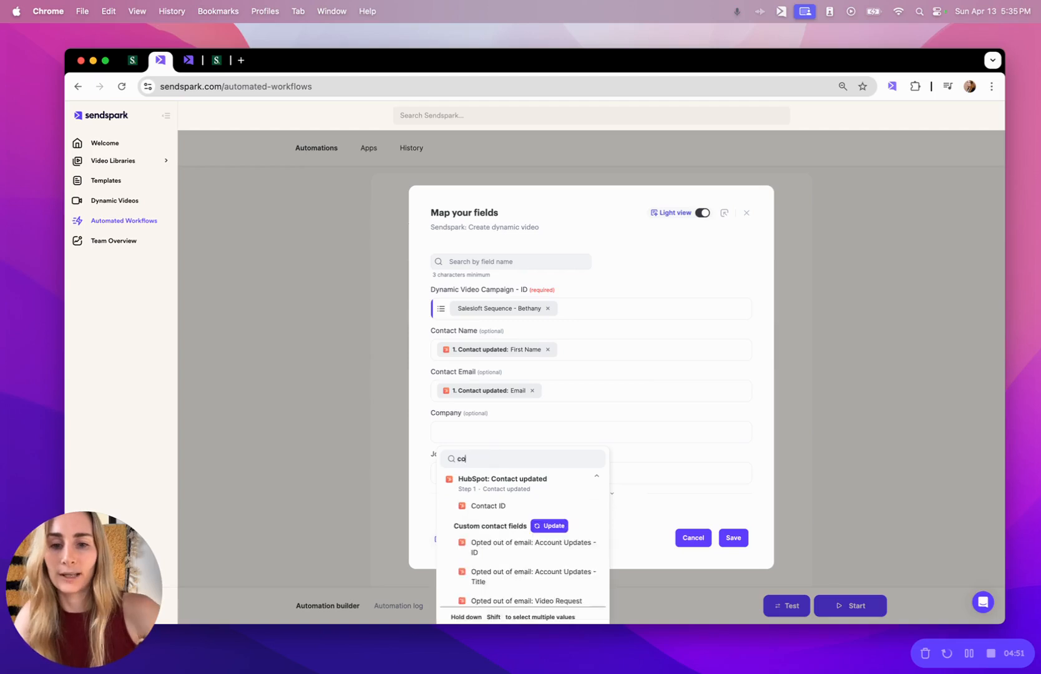
{"action": "type", "text": "mpany name"}
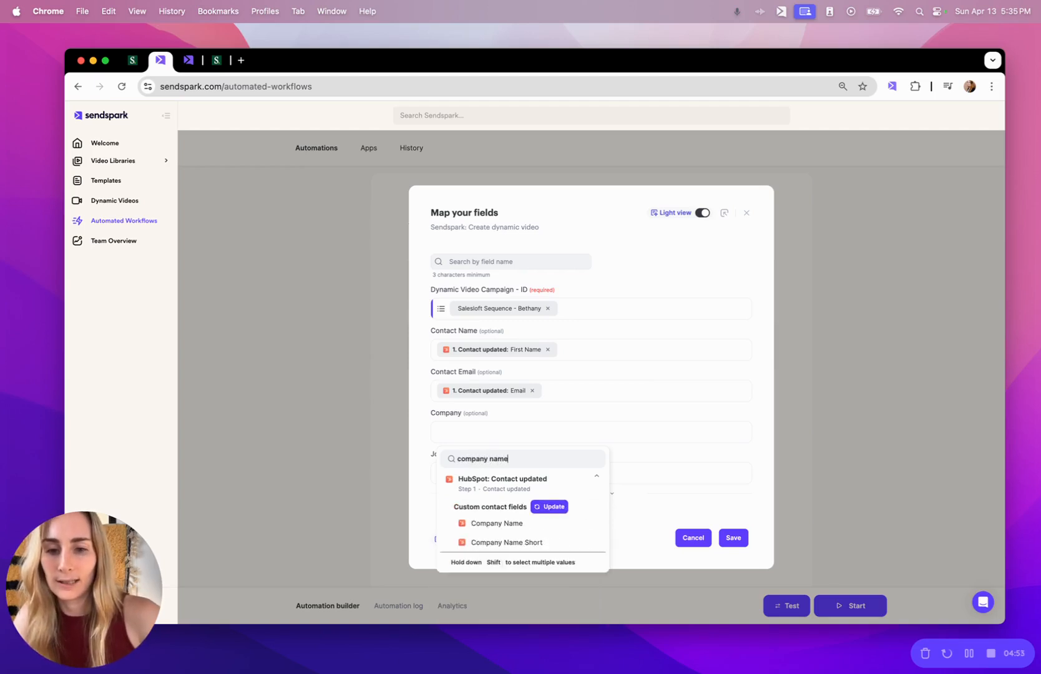
{"action": "left_click", "coordinate": [498, 524]}
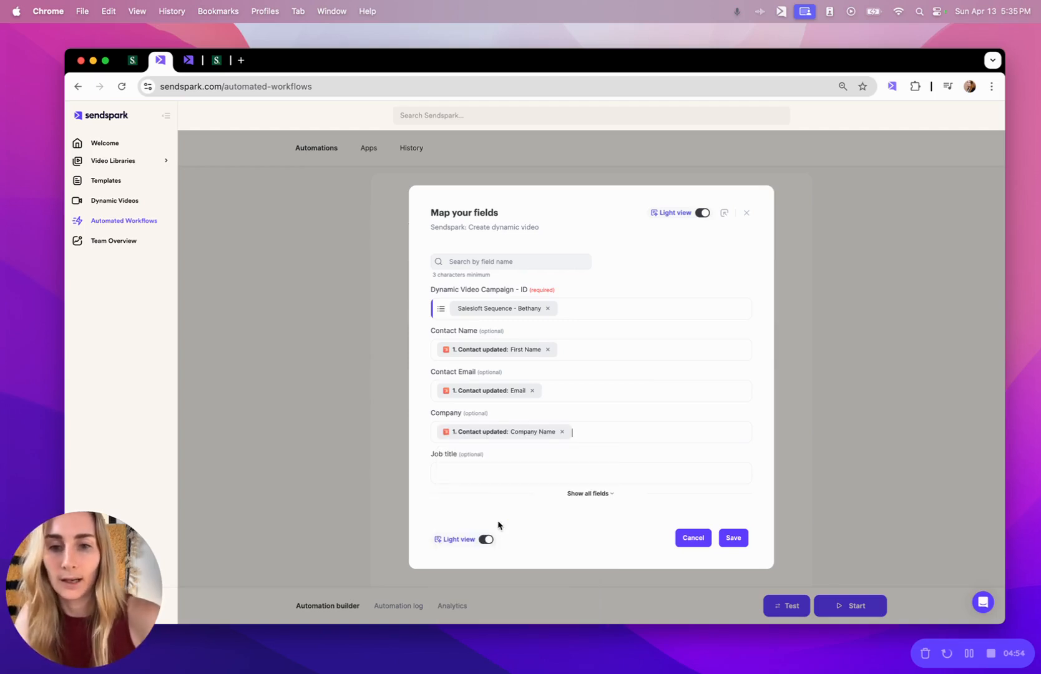
{"action": "left_click", "coordinate": [742, 543]}
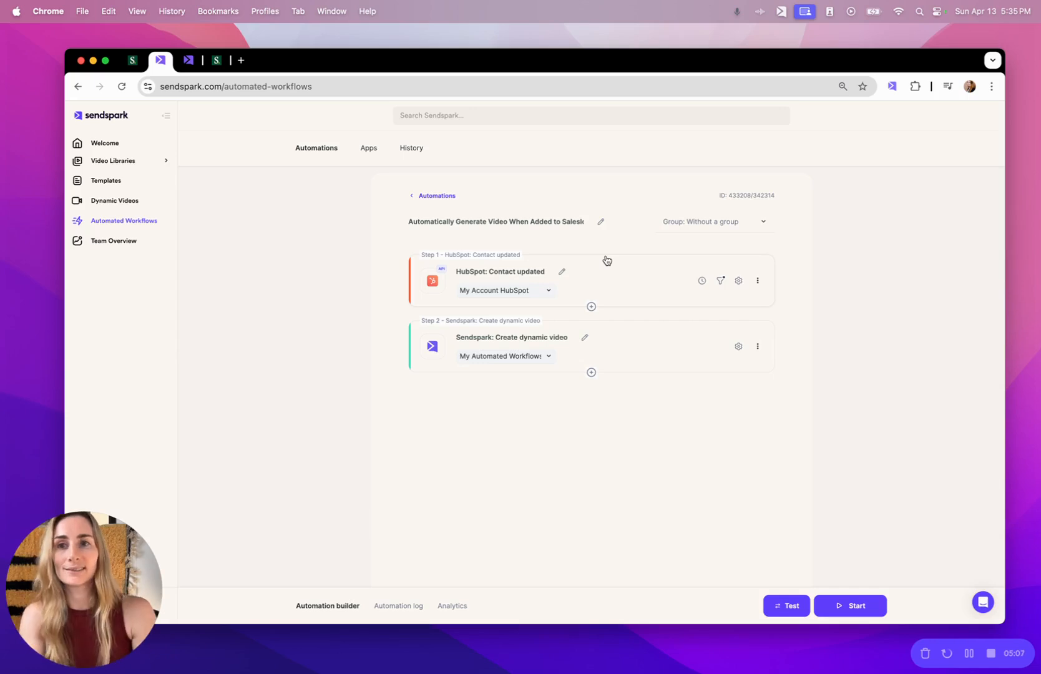
Step: Open the Sendspark AI Video email step of the Automatically Create AI Videos cadence in Salesloft for editing
{"action": "left_click", "coordinate": [133, 60]}
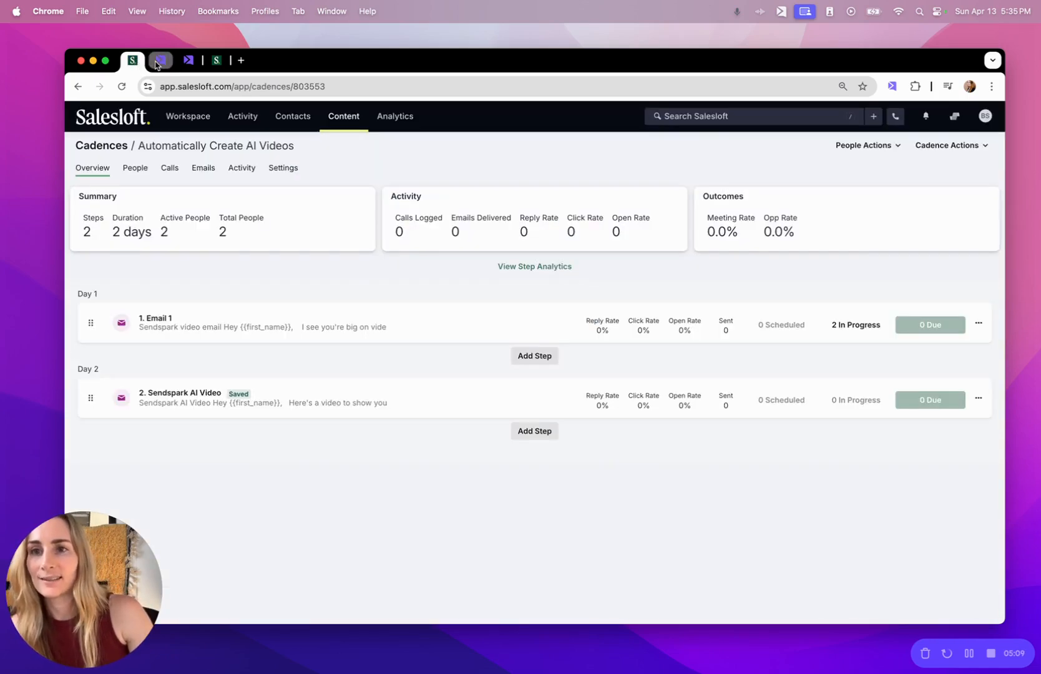
{"action": "left_click", "coordinate": [161, 60]}
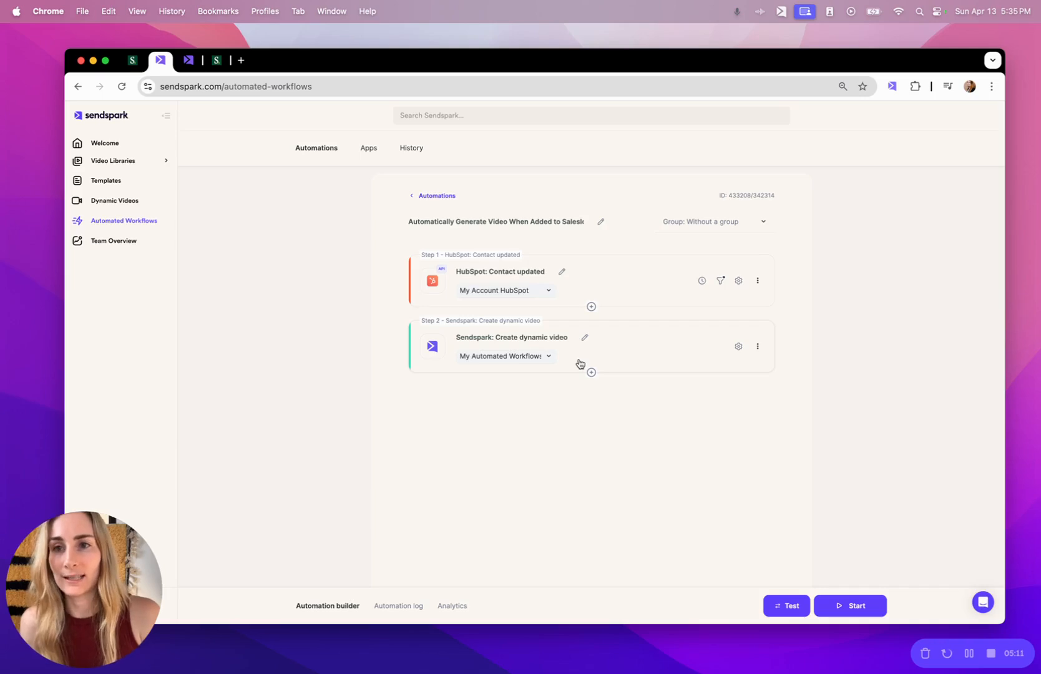
{"action": "left_click", "coordinate": [132, 62]}
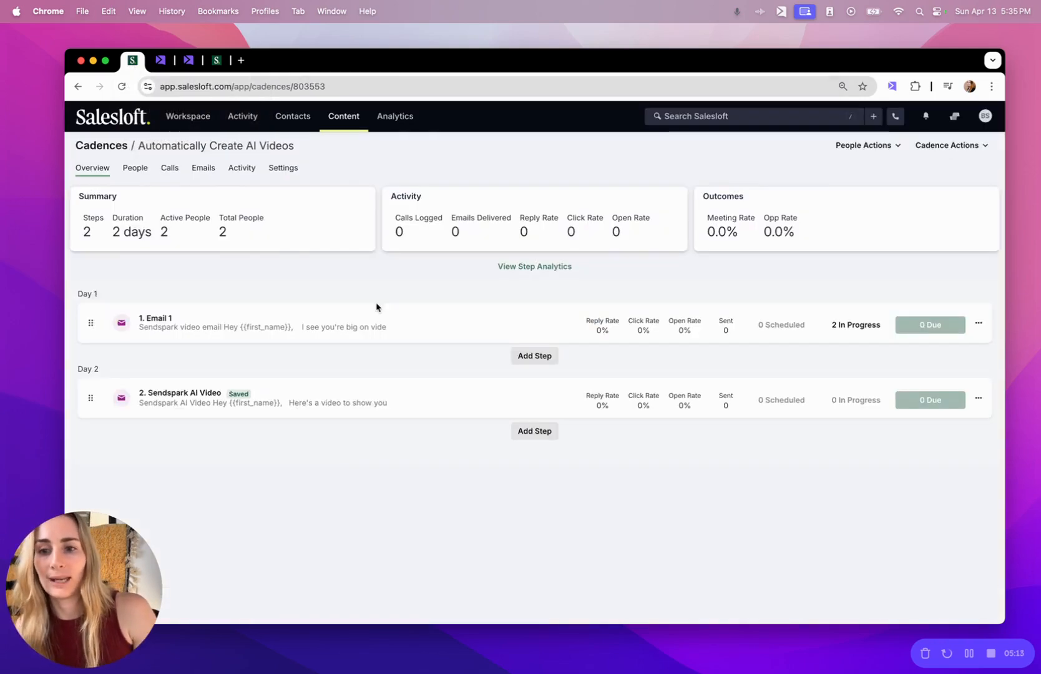
{"action": "left_click", "coordinate": [415, 396]}
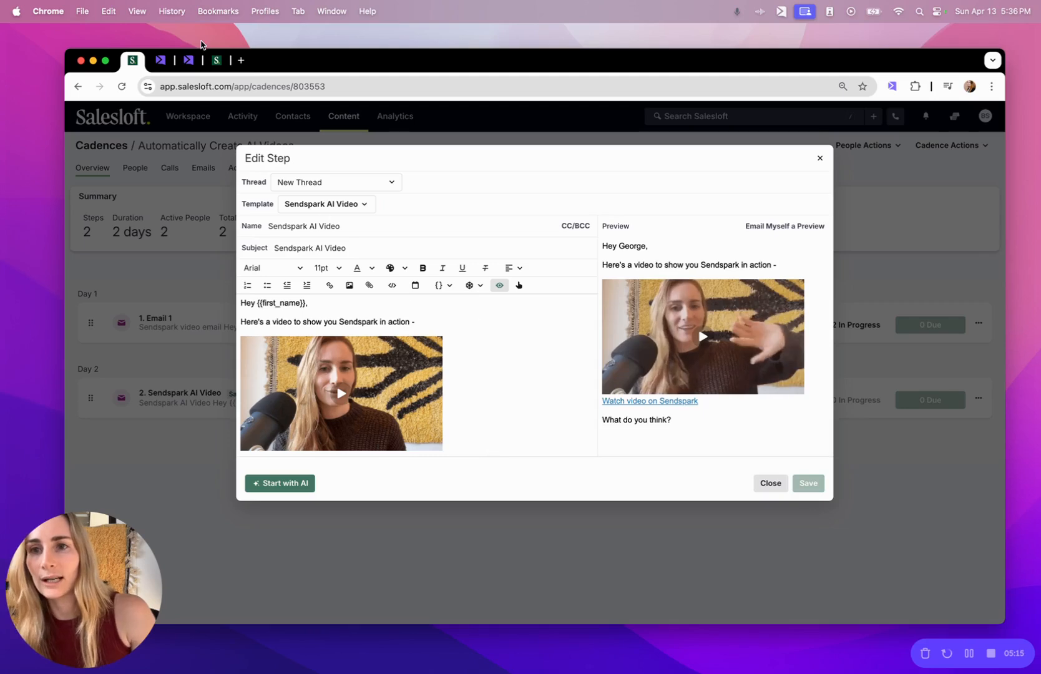
Step: Copy the SalesLoft share snippet of the Salesloft Sequence dynamic video campaign in Sendspark
{"action": "left_click", "coordinate": [191, 62]}
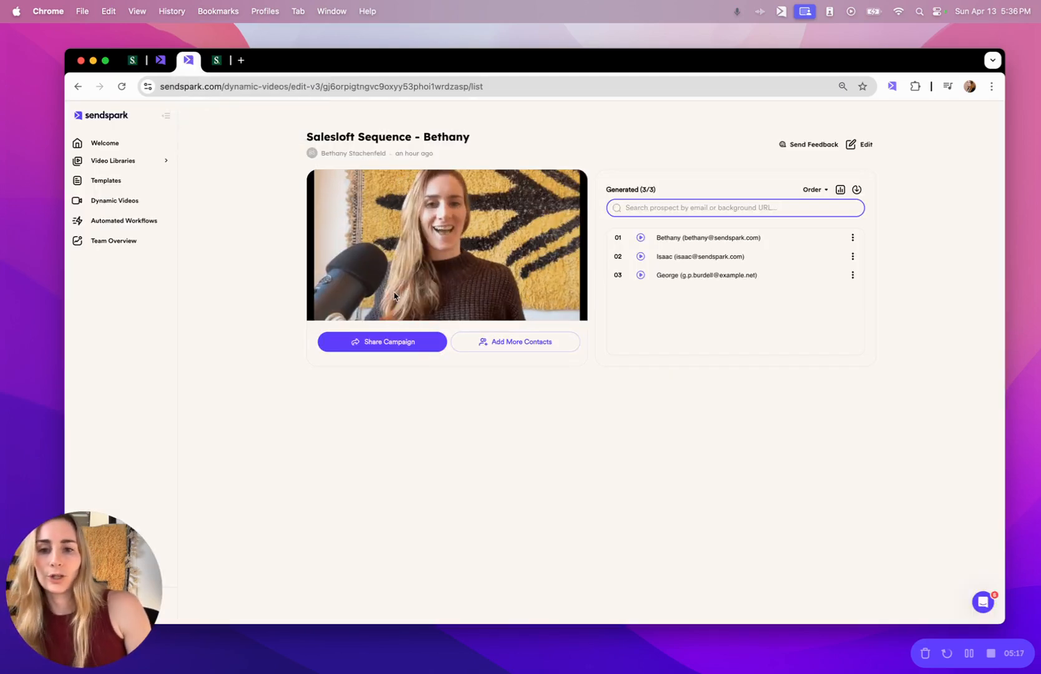
{"action": "left_click", "coordinate": [379, 345]}
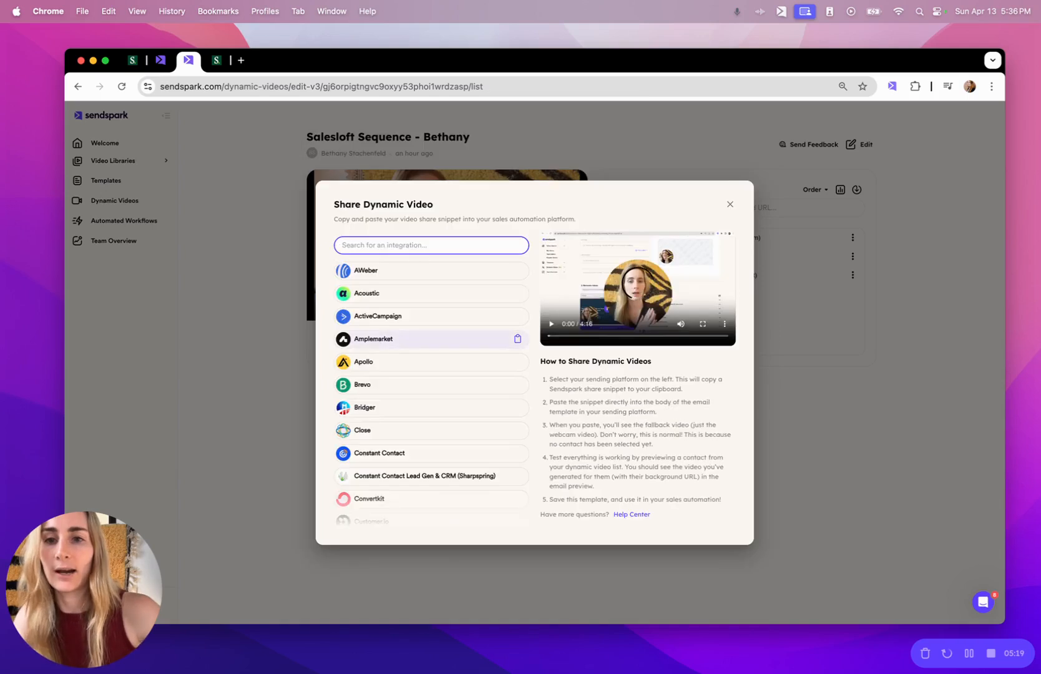
{"action": "type", "text": "salesl"}
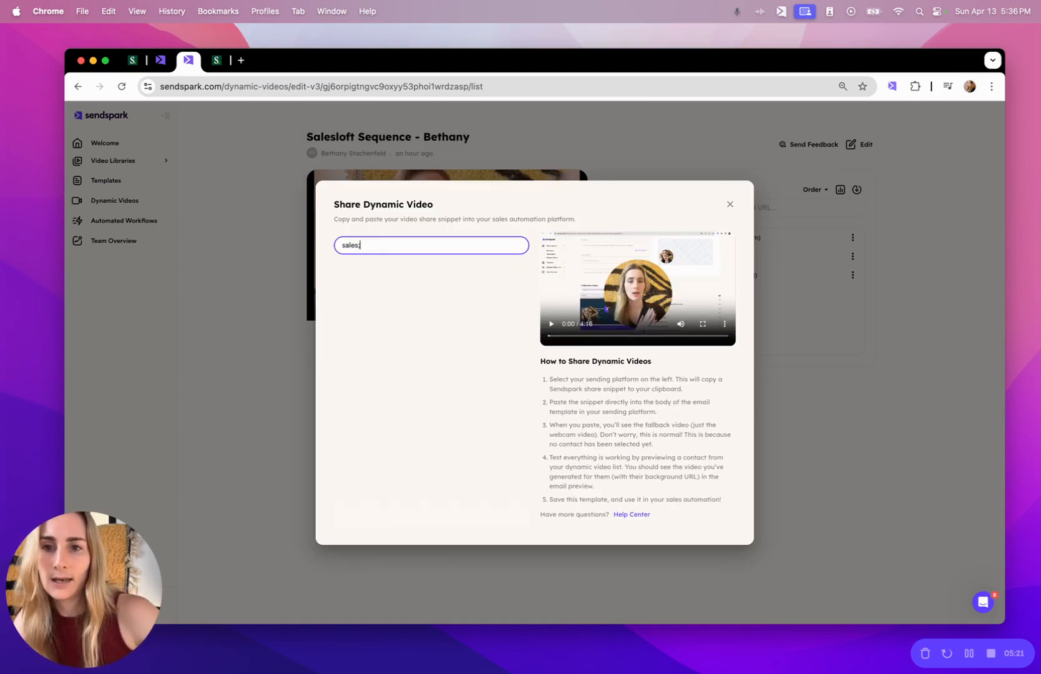
{"action": "left_click", "coordinate": [377, 271]}
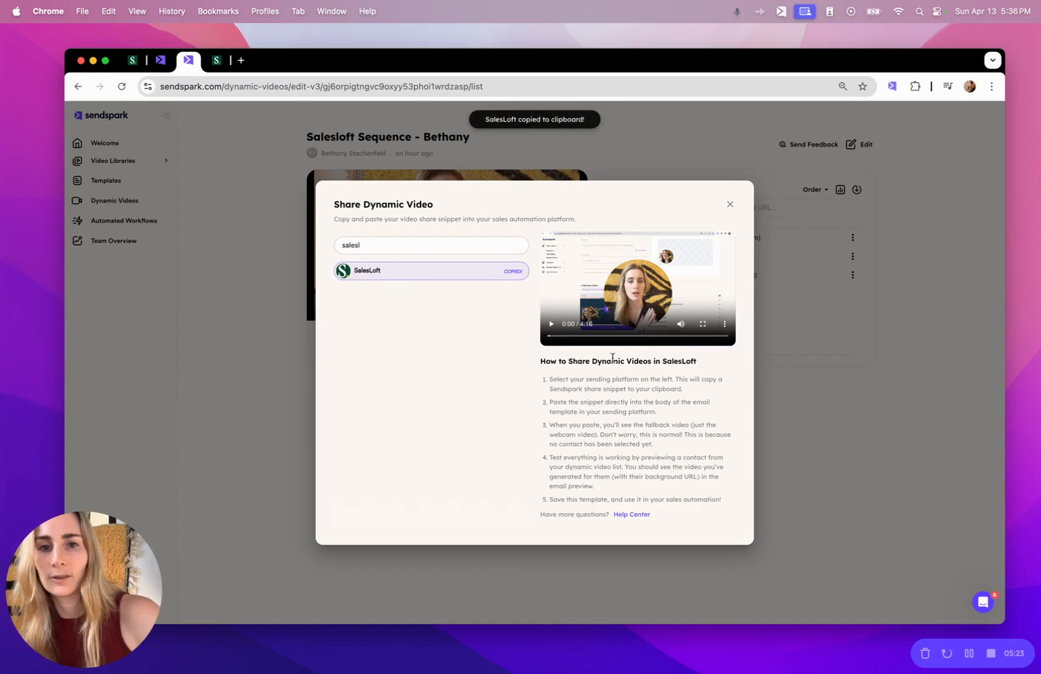
Step: Paste the copied video snippet into the Salesloft email step, on a new line above "What do you think?"
{"action": "left_click", "coordinate": [133, 60]}
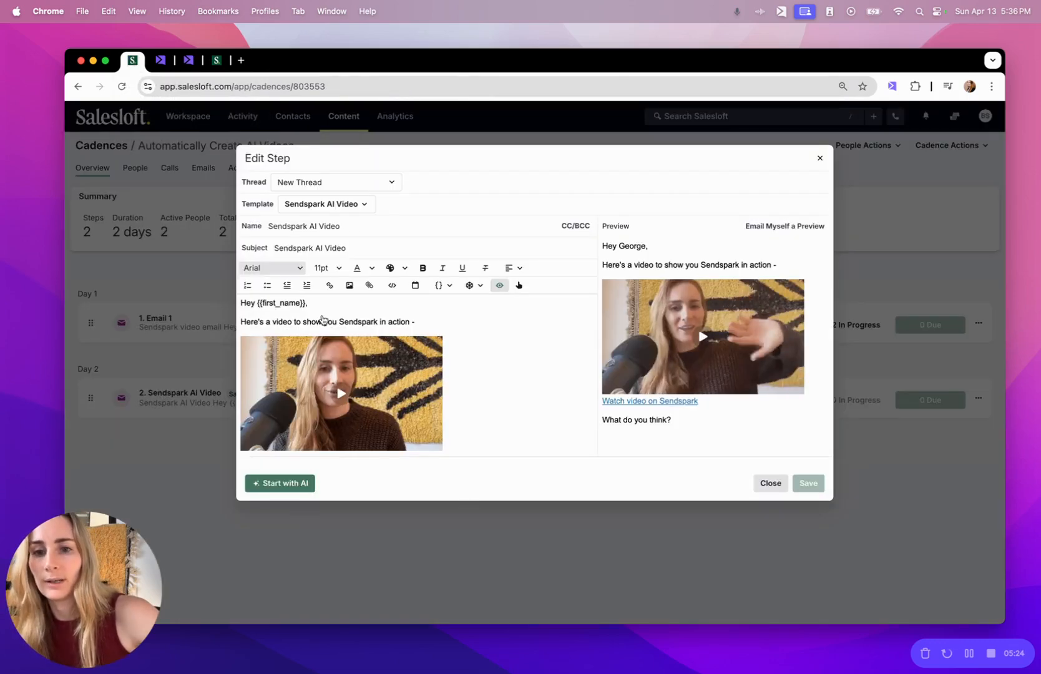
{"action": "left_click", "coordinate": [471, 415]}
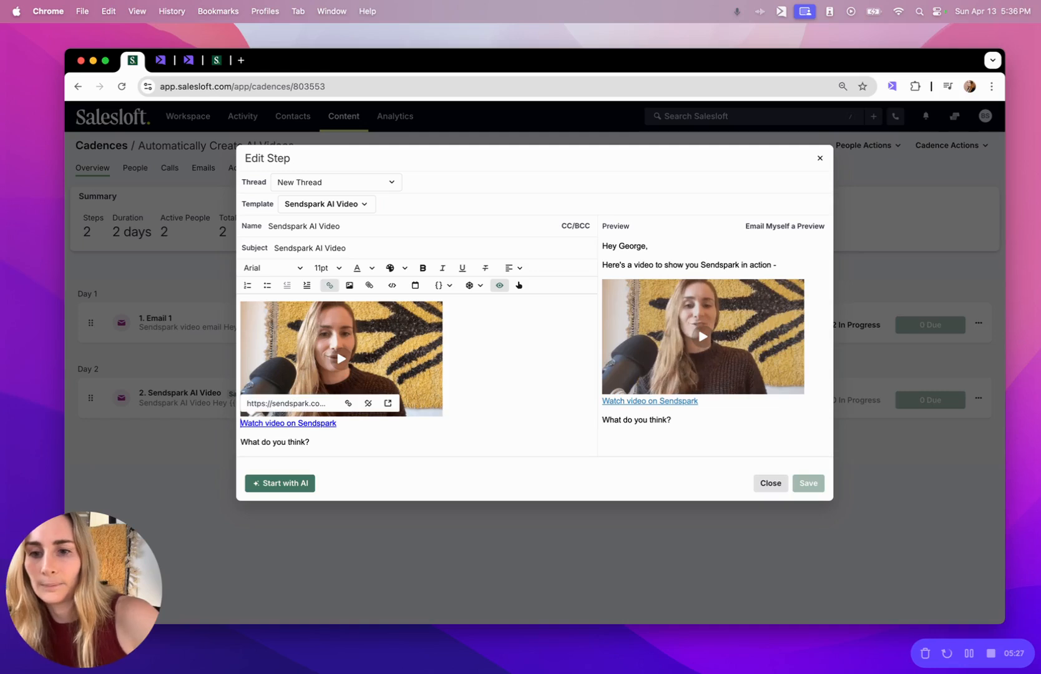
{"action": "key", "text": "Return"}
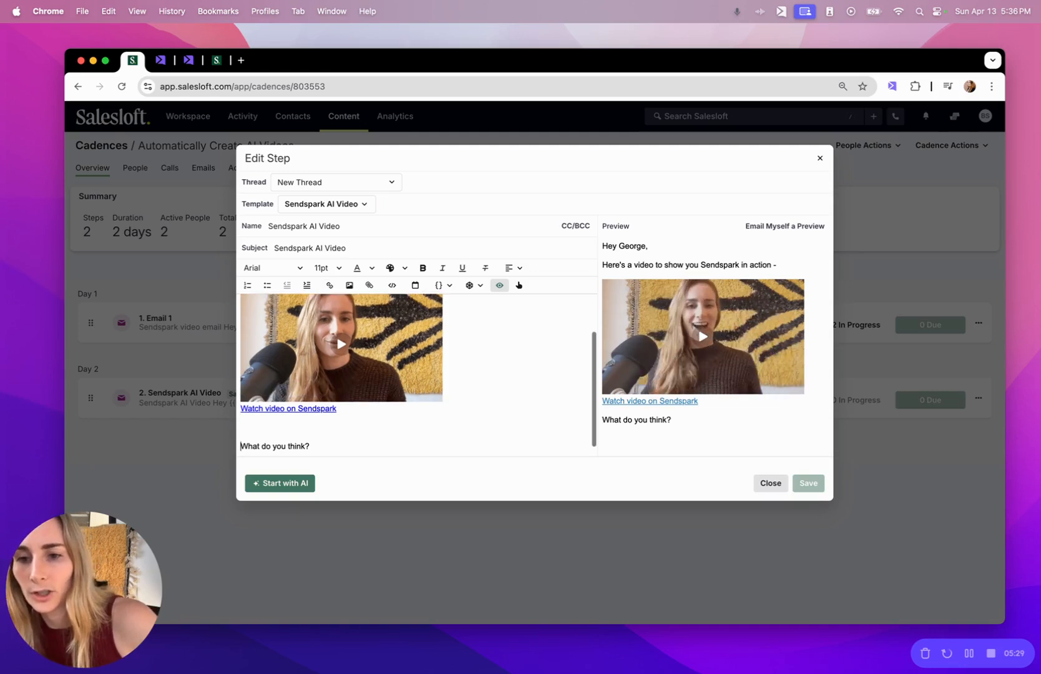
{"action": "key", "text": "super+v"}
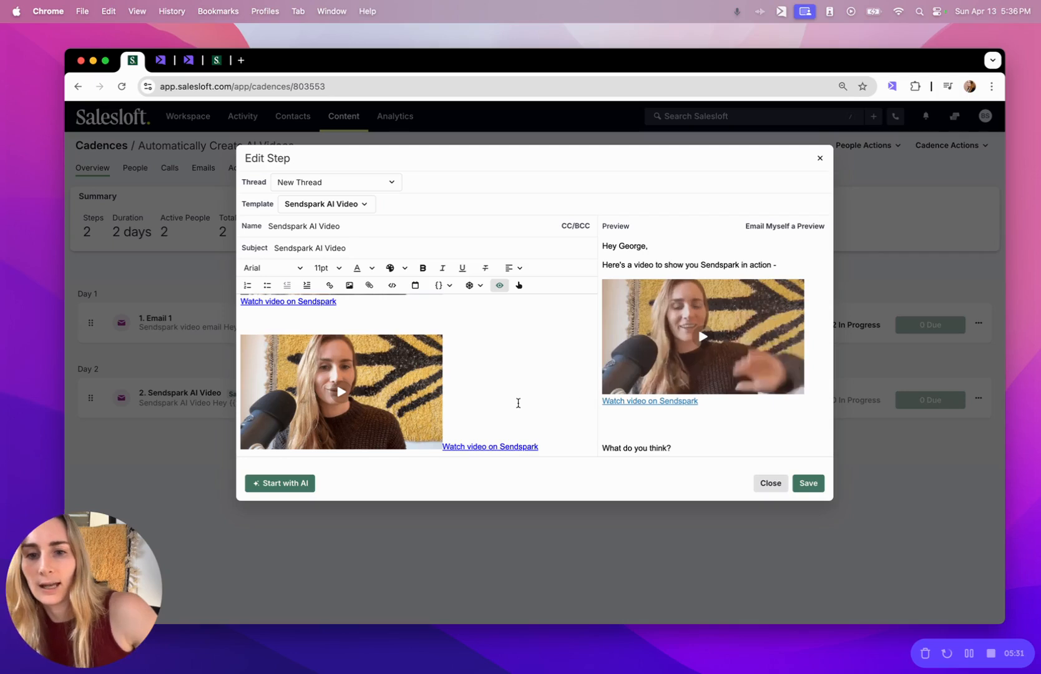
{"action": "scroll", "coordinate": [751, 374], "scroll_direction": "down", "scroll_amount": 4}
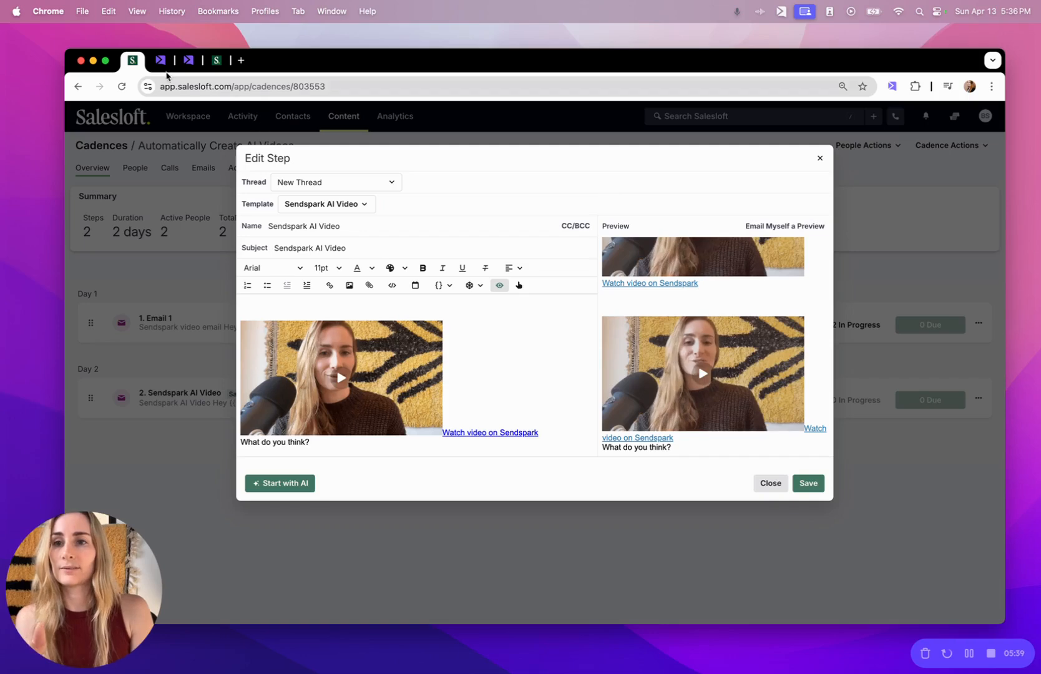
Step: Return to the Sendspark campaign, close the Share Dynamic Video dialog and review the list of generated contact videos
{"action": "left_click", "coordinate": [160, 60]}
{"action": "left_click", "coordinate": [189, 60]}
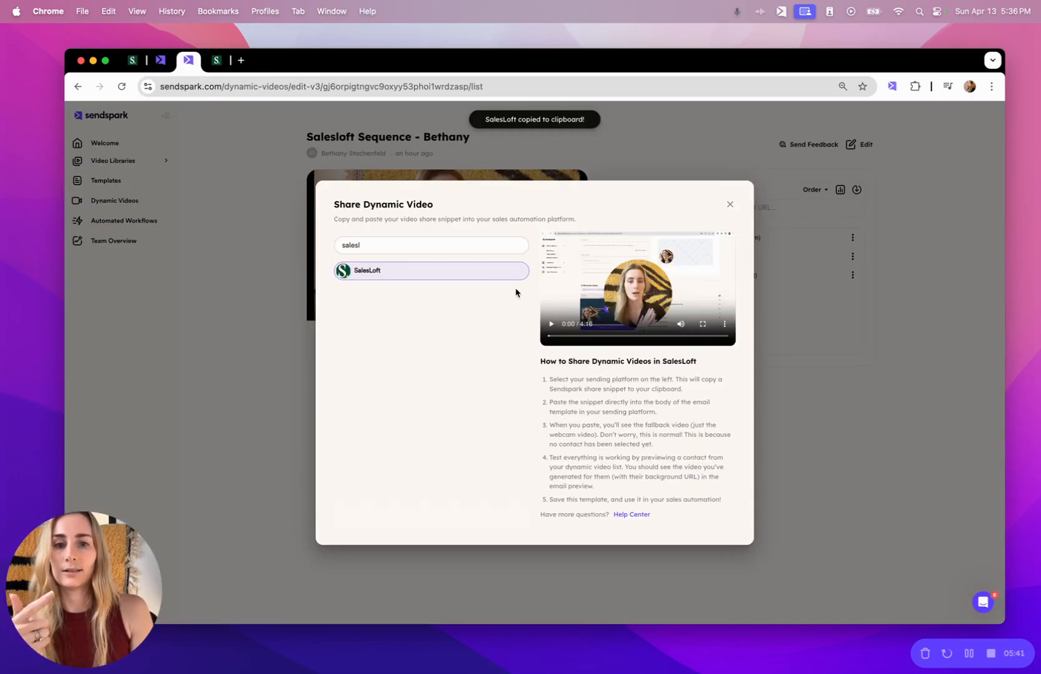
{"action": "left_click", "coordinate": [865, 340]}
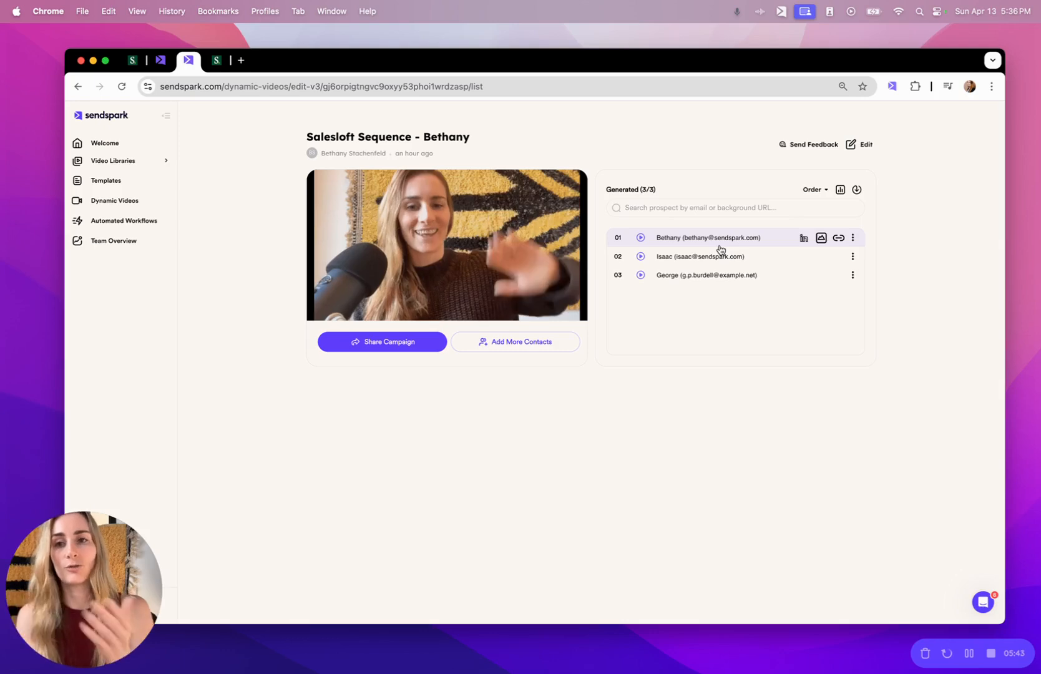
Step: Switch back to the Salesloft email step and examine the pasted video and its link in the preview
{"action": "left_click", "coordinate": [132, 60]}
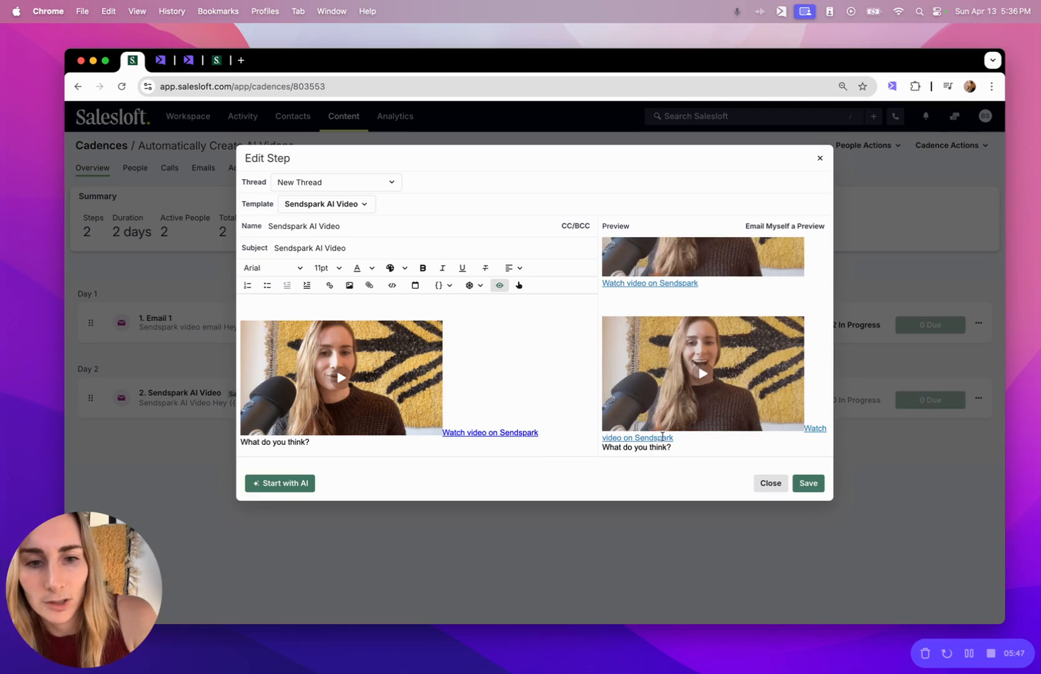
{"action": "left_click", "coordinate": [724, 345]}
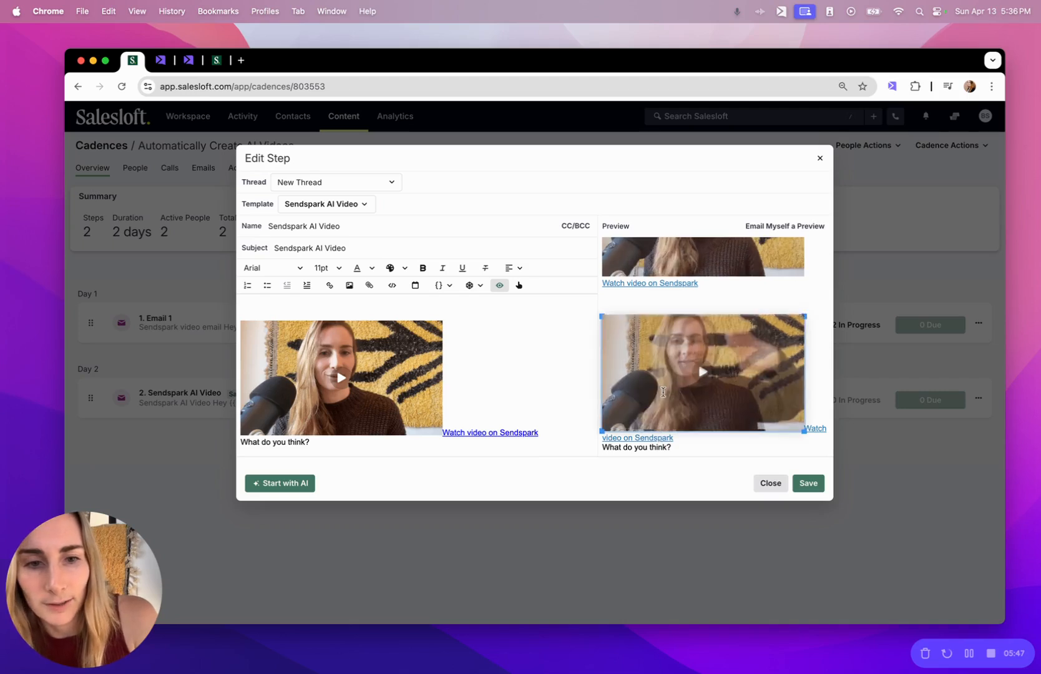
{"action": "left_click", "coordinate": [815, 430]}
{"action": "scroll", "coordinate": [631, 355], "scroll_direction": "up", "scroll_amount": 1}
{"action": "scroll", "coordinate": [648, 358], "scroll_direction": "down", "scroll_amount": 1}
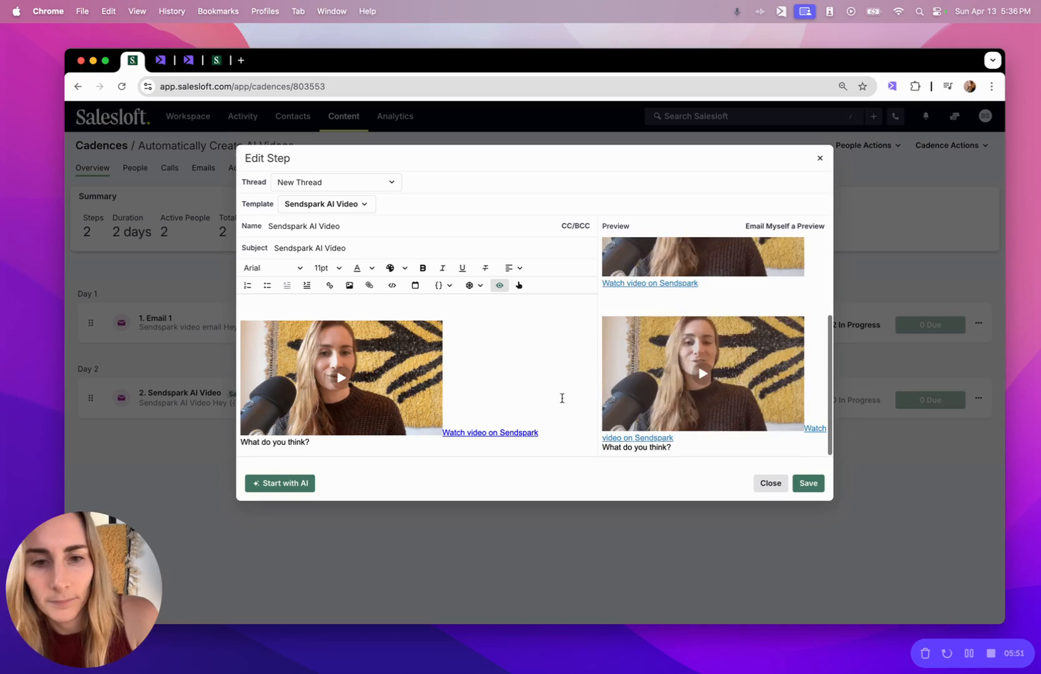
Step: Open the video link from the Salesloft email editor to view its Sendspark share page, and return to the email step
{"action": "left_click", "coordinate": [521, 432]}
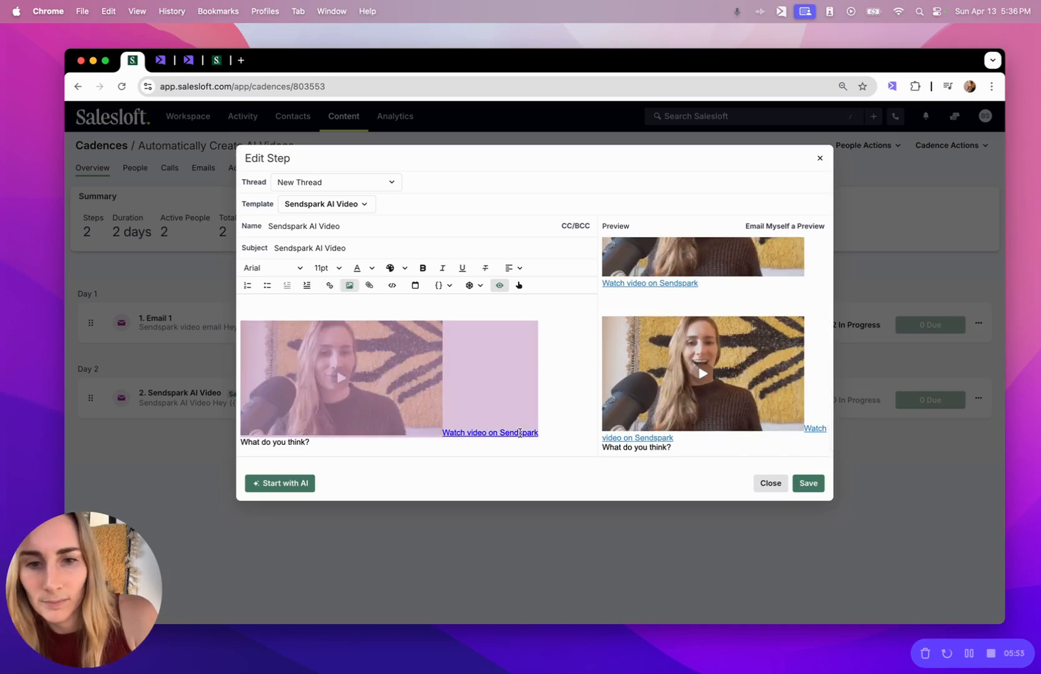
{"action": "left_click", "coordinate": [557, 412]}
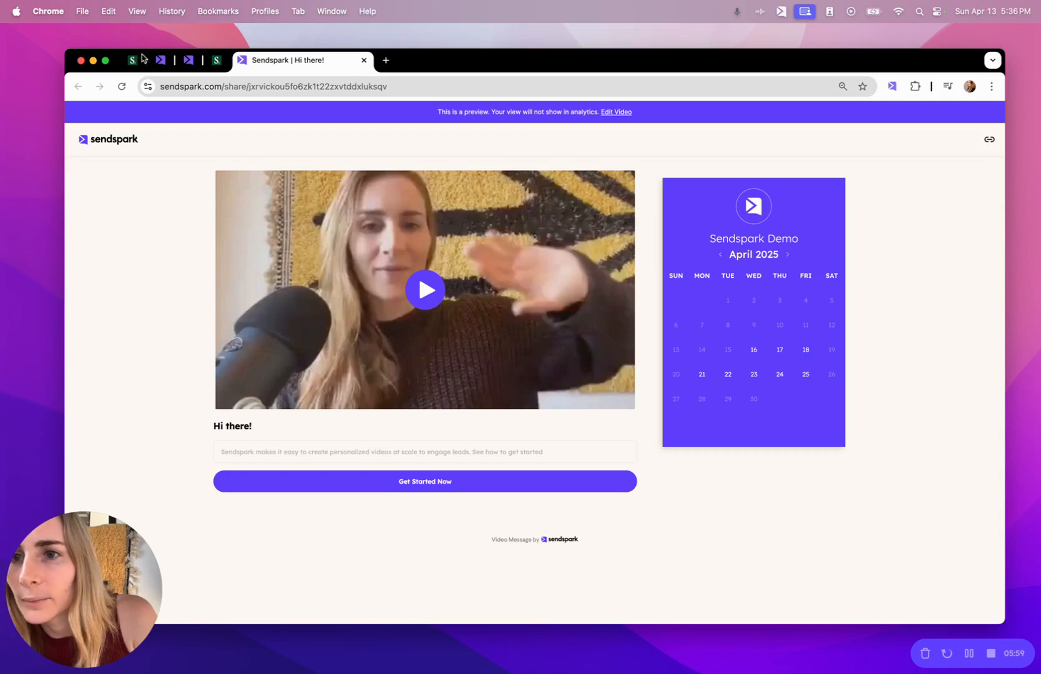
{"action": "left_click", "coordinate": [141, 59]}
Step: Try to open the video and its link in the Salesloft preview pane, and email yourself a preview of the template
{"action": "left_click", "coordinate": [751, 405]}
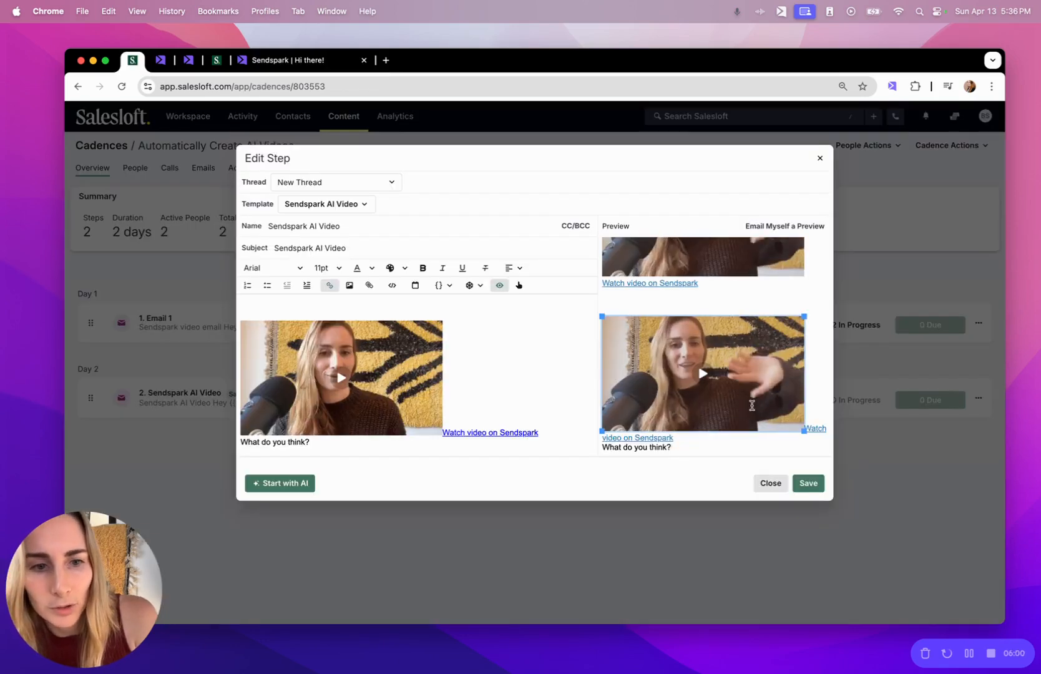
{"action": "double_click", "coordinate": [812, 427]}
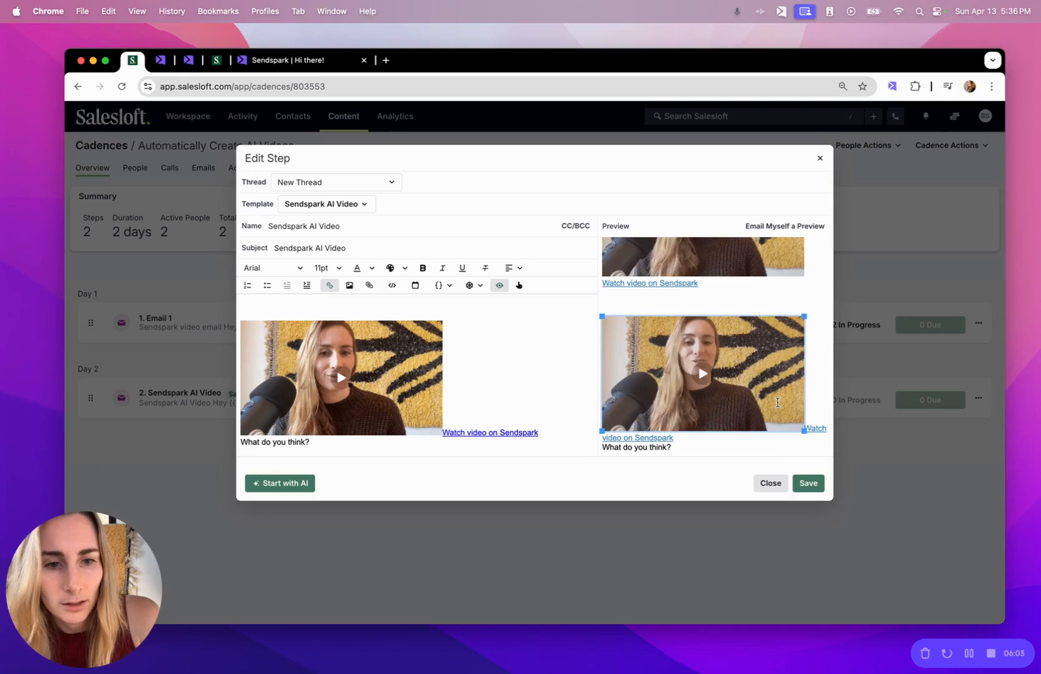
{"action": "scroll", "coordinate": [780, 410], "scroll_direction": "up", "scroll_amount": 4}
{"action": "scroll", "coordinate": [781, 410], "scroll_direction": "down", "scroll_amount": 4}
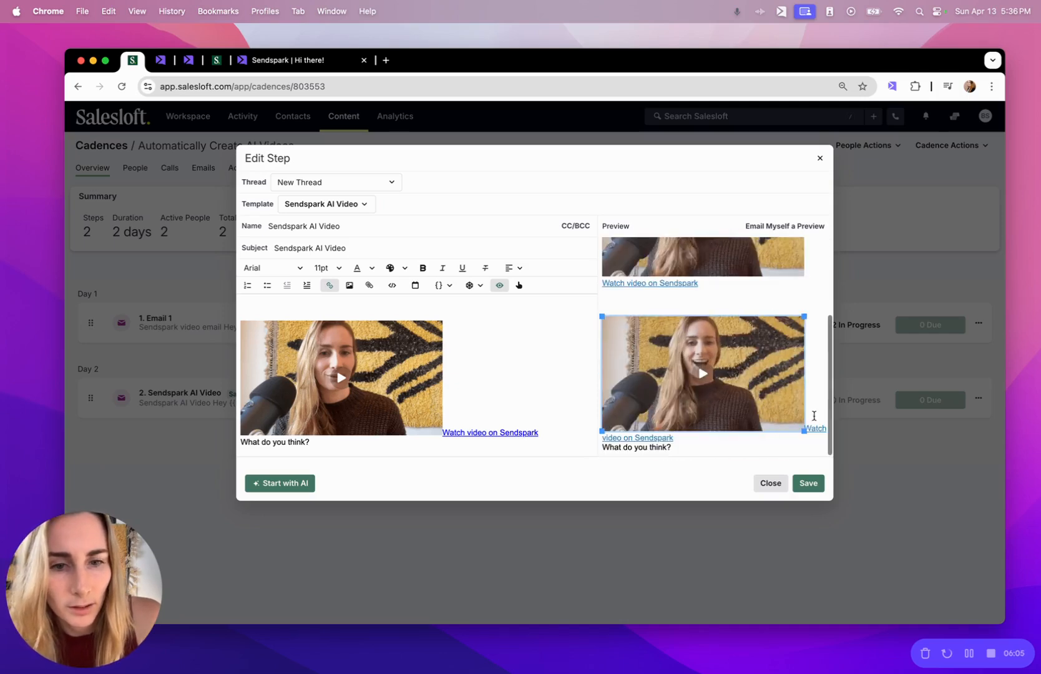
{"action": "left_click", "coordinate": [793, 226]}
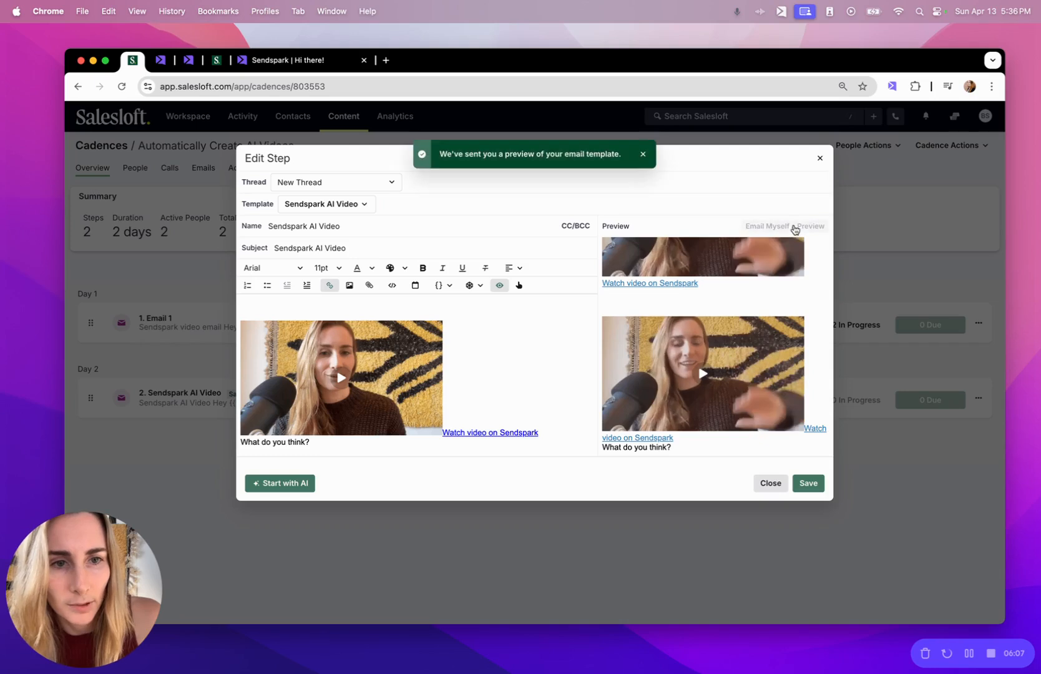
{"action": "triple_click", "coordinate": [663, 400]}
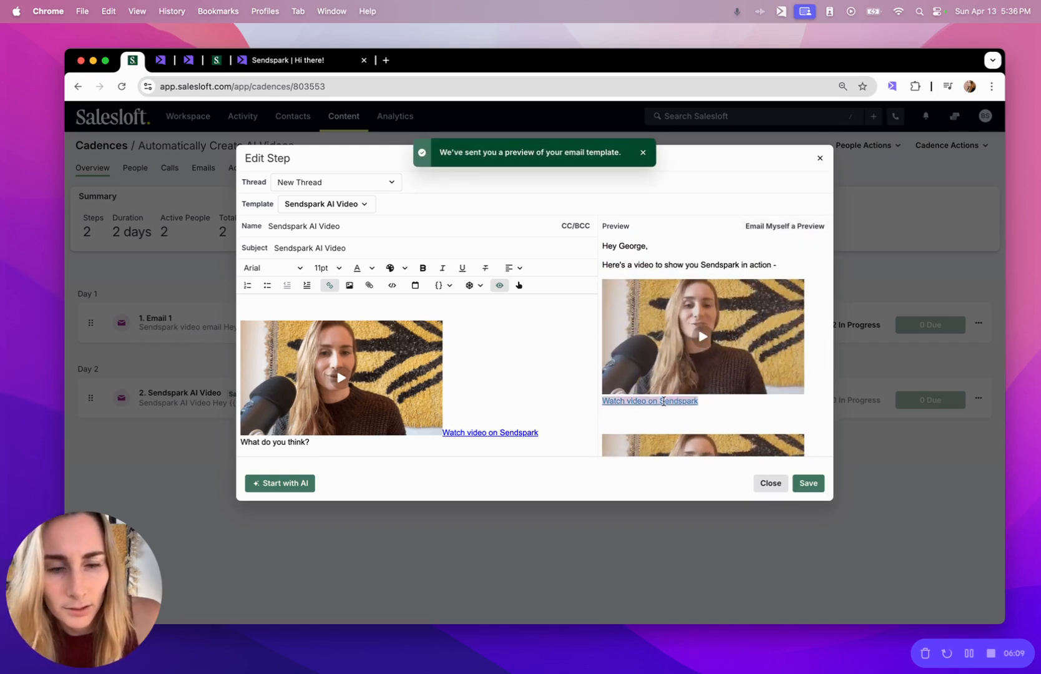
Step: Copy the URL behind "Watch video on Sendspark" and paste it as plain text on a new line below the second video
{"action": "left_click", "coordinate": [494, 435]}
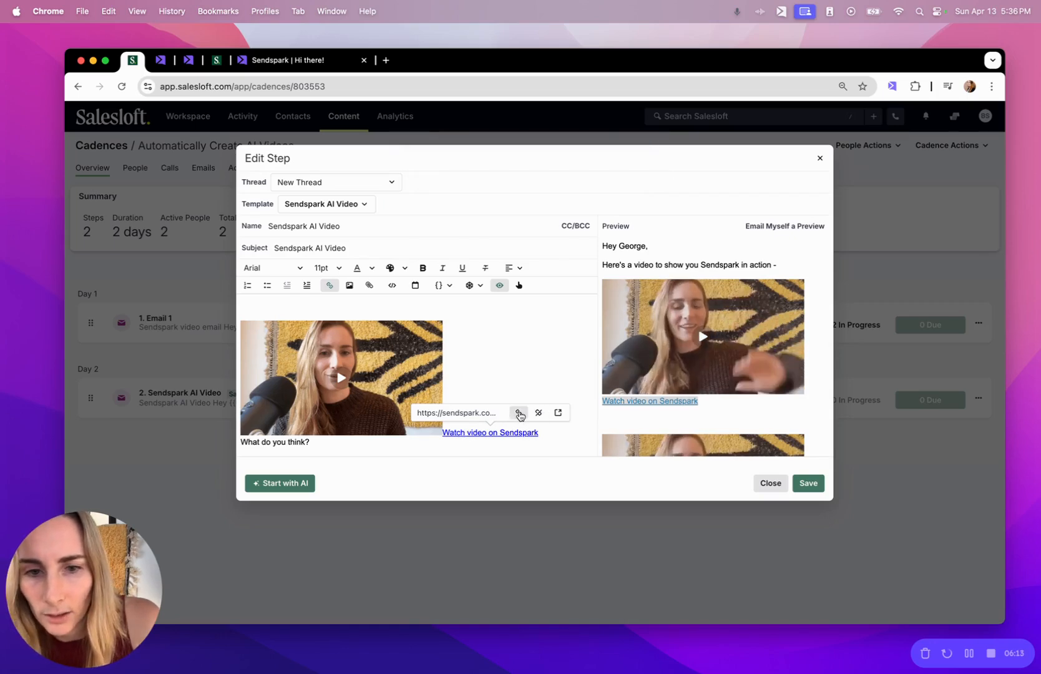
{"action": "left_click", "coordinate": [519, 413]}
{"action": "triple_click", "coordinate": [495, 347]}
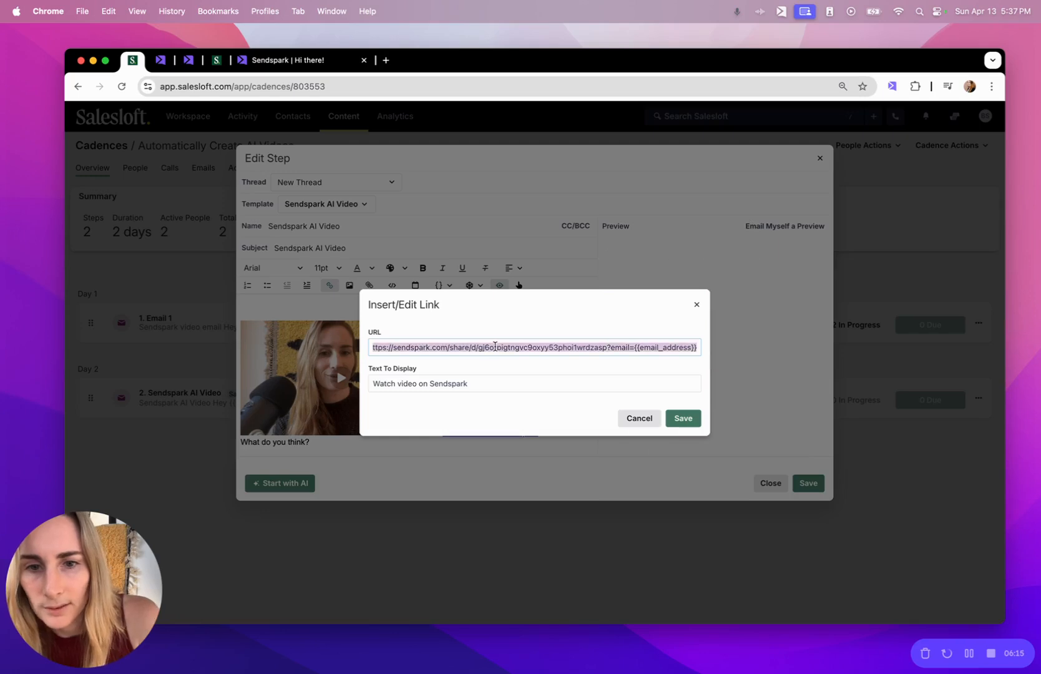
{"action": "key", "text": "super+c"}
{"action": "left_click", "coordinate": [695, 304]}
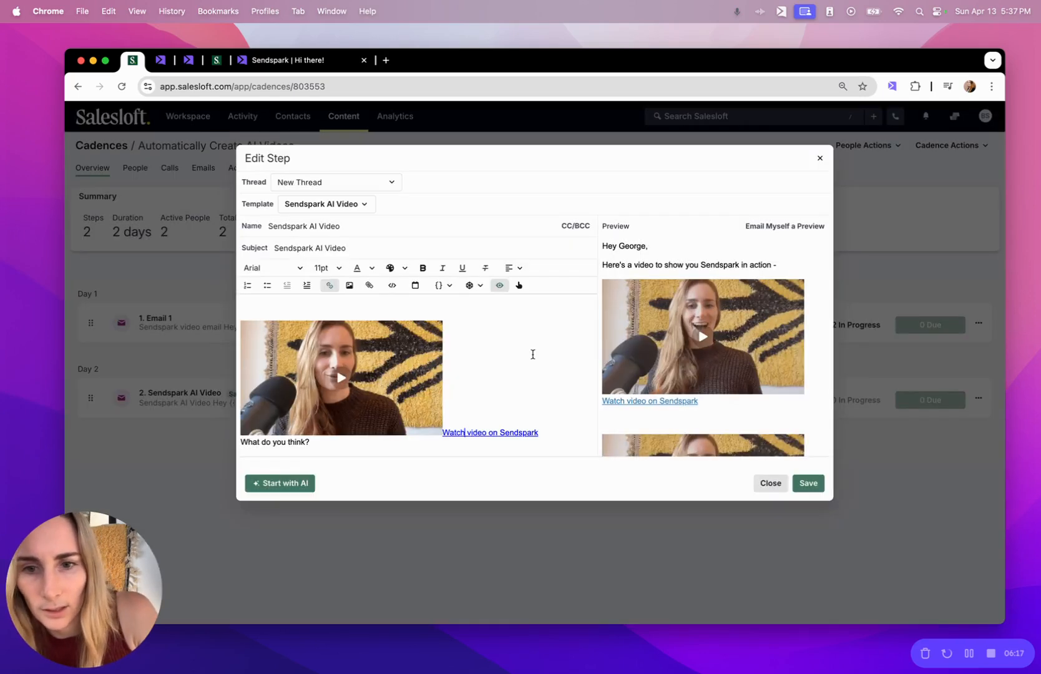
{"action": "key", "text": "Return"}
{"action": "key", "text": "Return"}
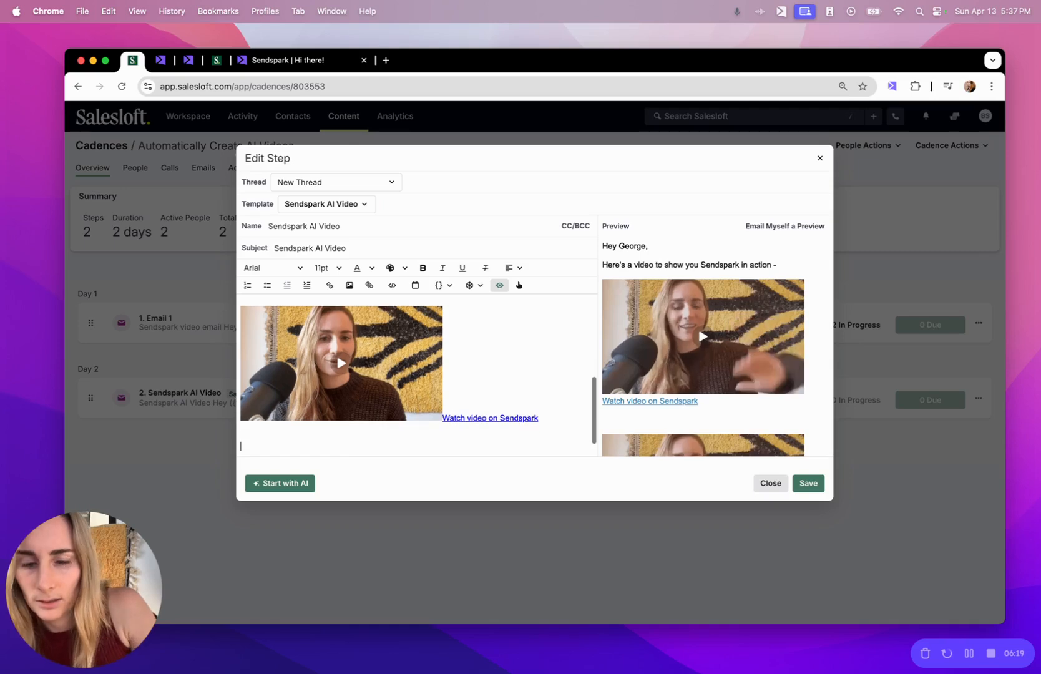
{"action": "key", "text": "super+v"}
Step: Copy the contact-specific video link from the email preview, open it in a new tab and play the start of the personalized video
{"action": "scroll", "coordinate": [732, 378], "scroll_direction": "down", "scroll_amount": 5}
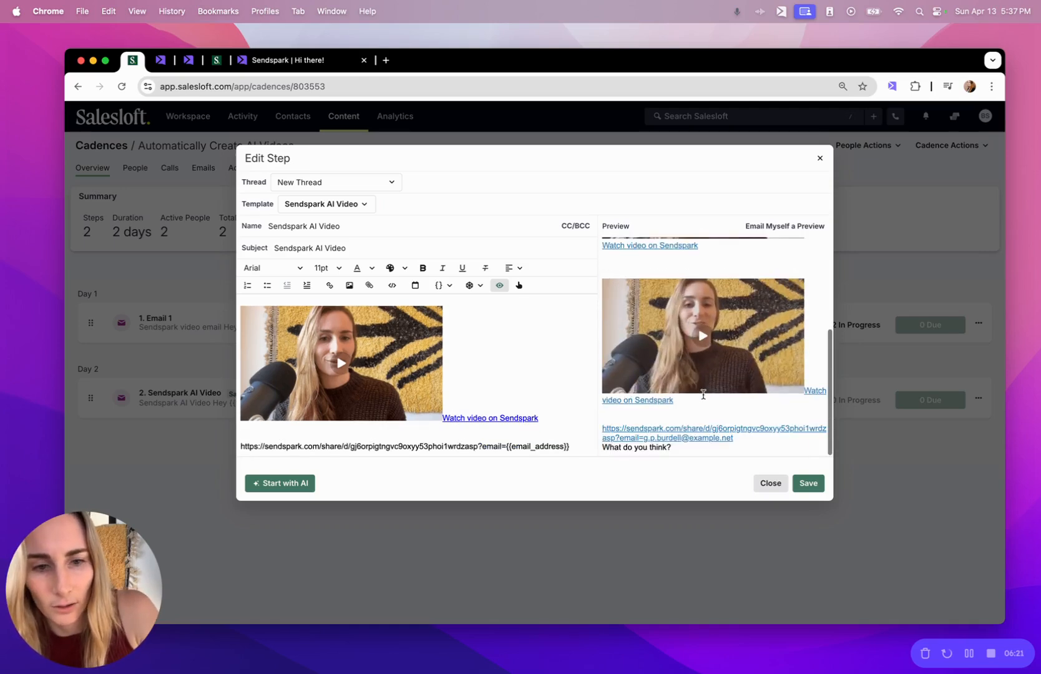
{"action": "left_click_drag", "start_coordinate": [733, 438], "coordinate": [593, 428]}
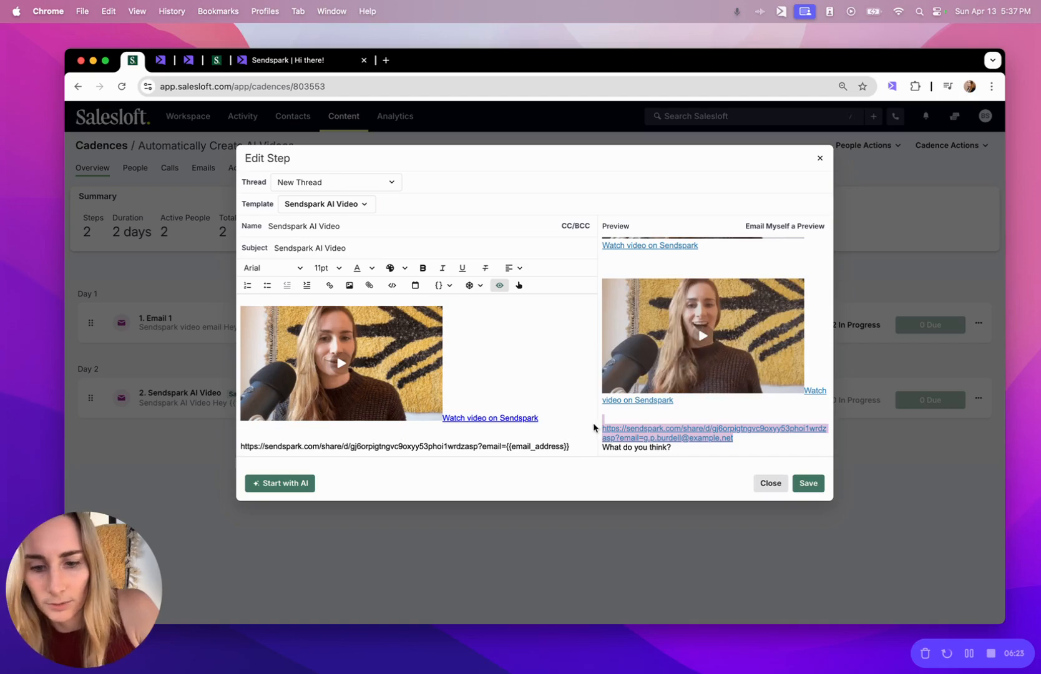
{"action": "key", "text": "super+c"}
{"action": "key", "text": "super+t"}
{"action": "key", "text": "super+v"}
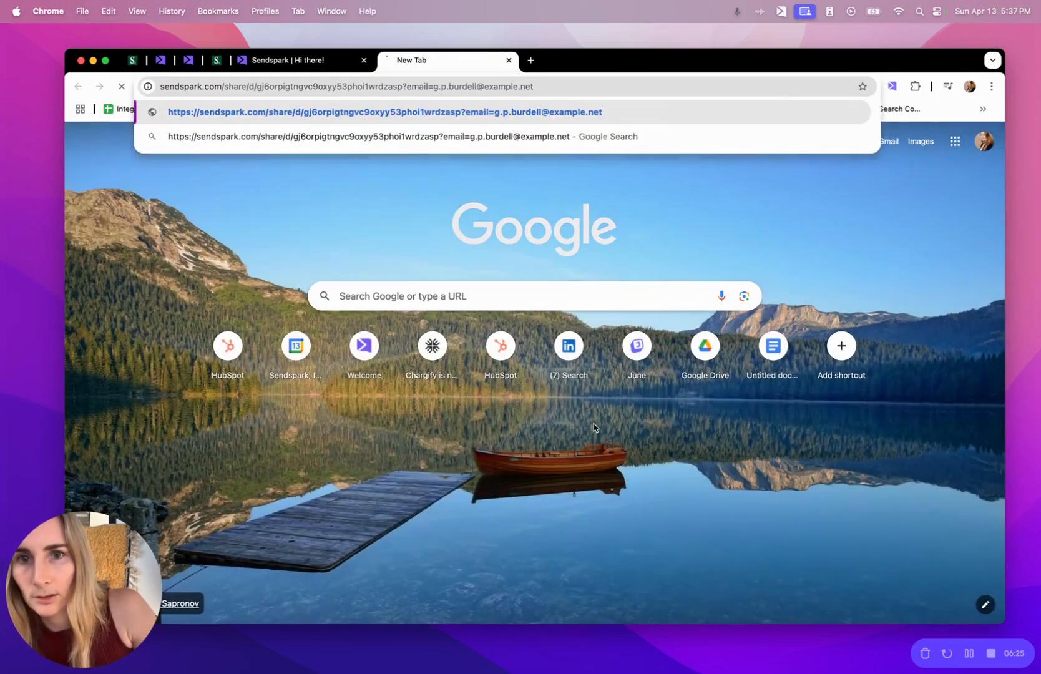
{"action": "key", "text": "Return"}
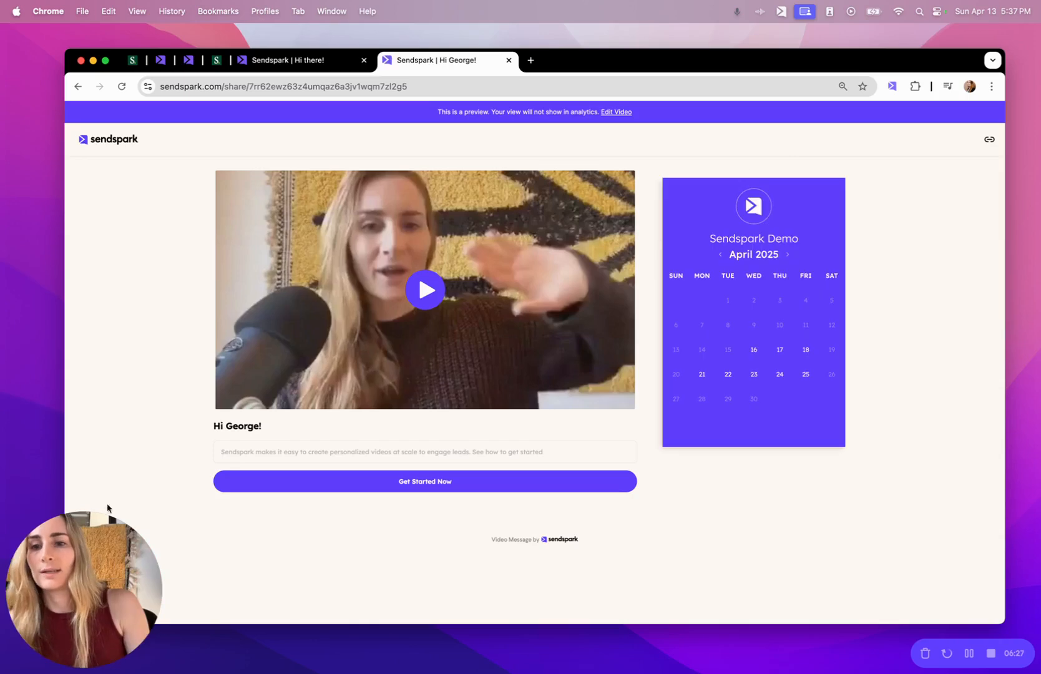
{"action": "left_click", "coordinate": [424, 290]}
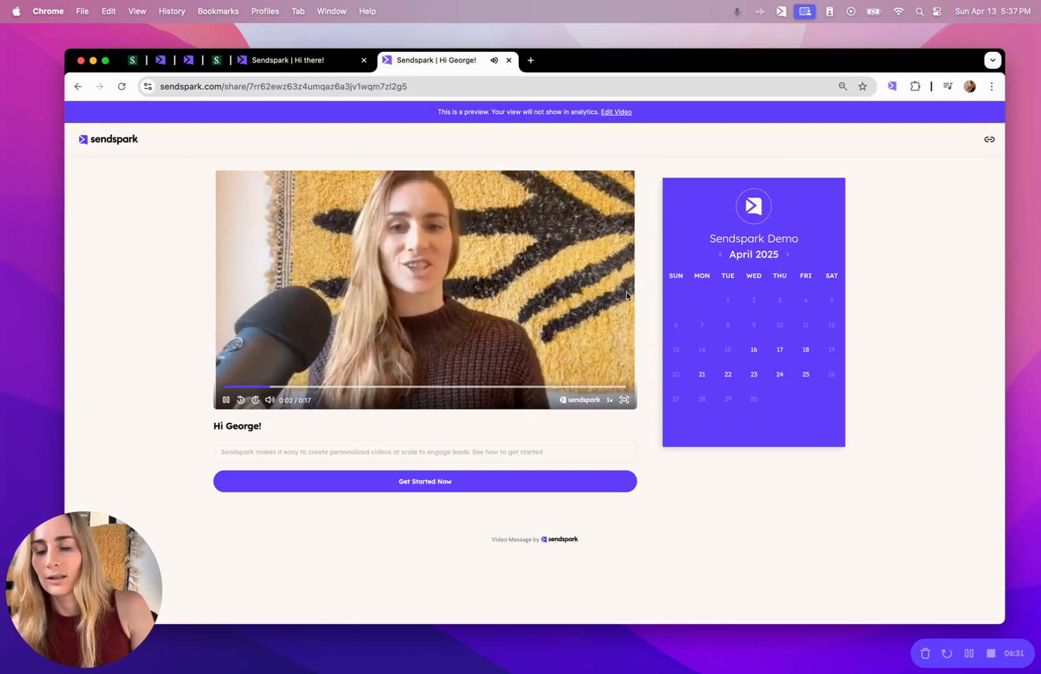
{"action": "left_click", "coordinate": [438, 286]}
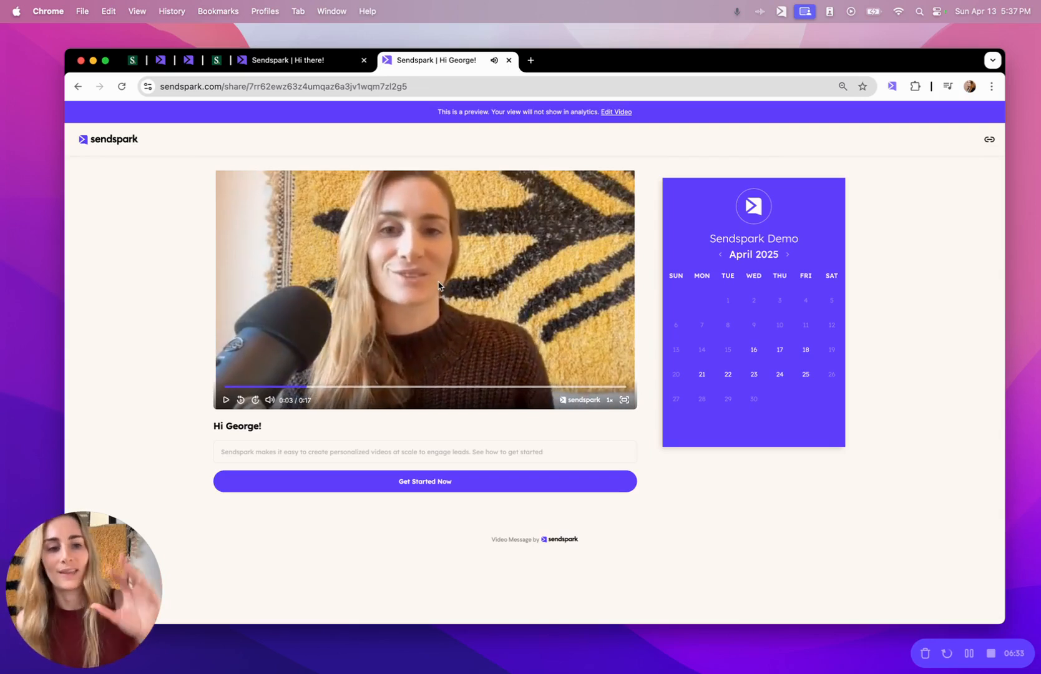
Step: Review the Sendspark automated workflow alongside the Salesloft email step, ending on the workflow's HubSpot and create dynamic video steps
{"action": "left_click", "coordinate": [163, 65]}
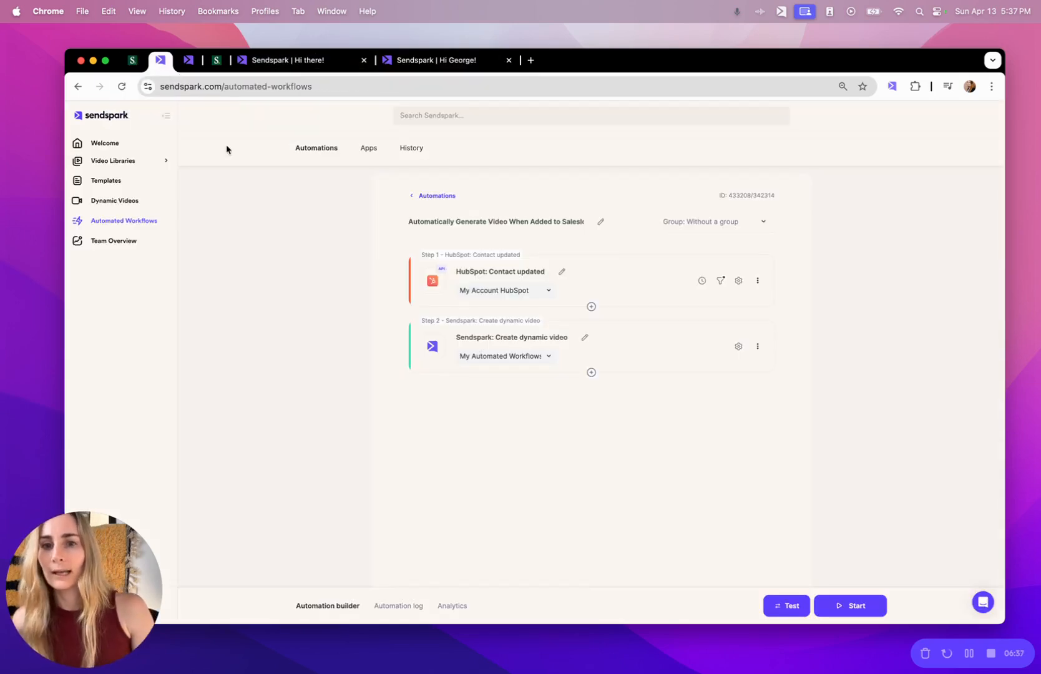
{"action": "left_click", "coordinate": [132, 60]}
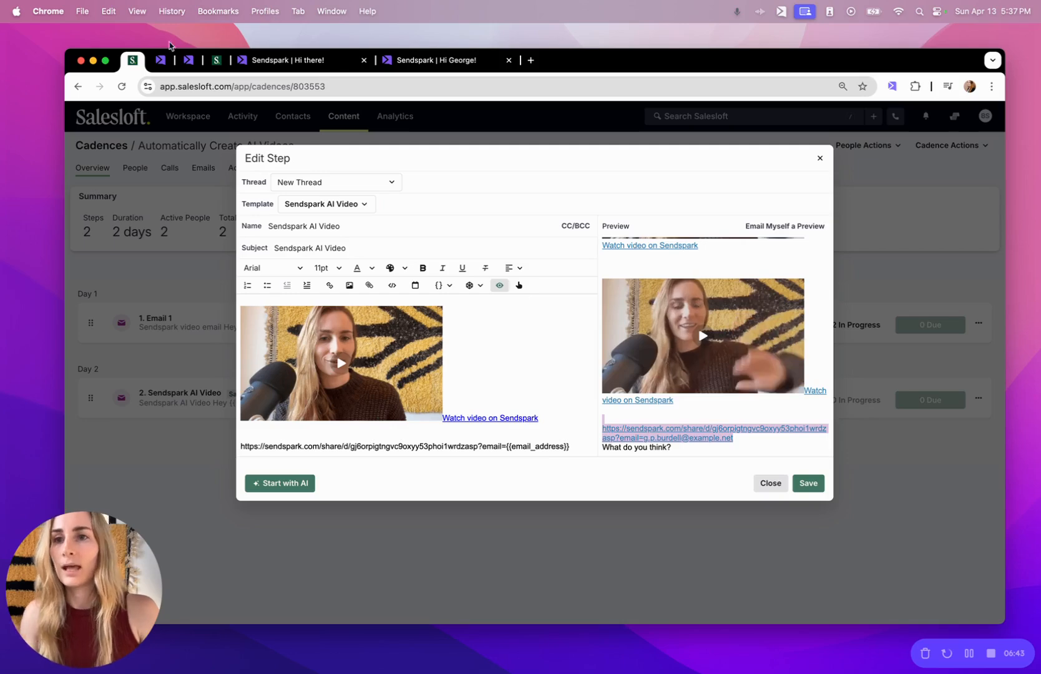
{"action": "left_click", "coordinate": [160, 61]}
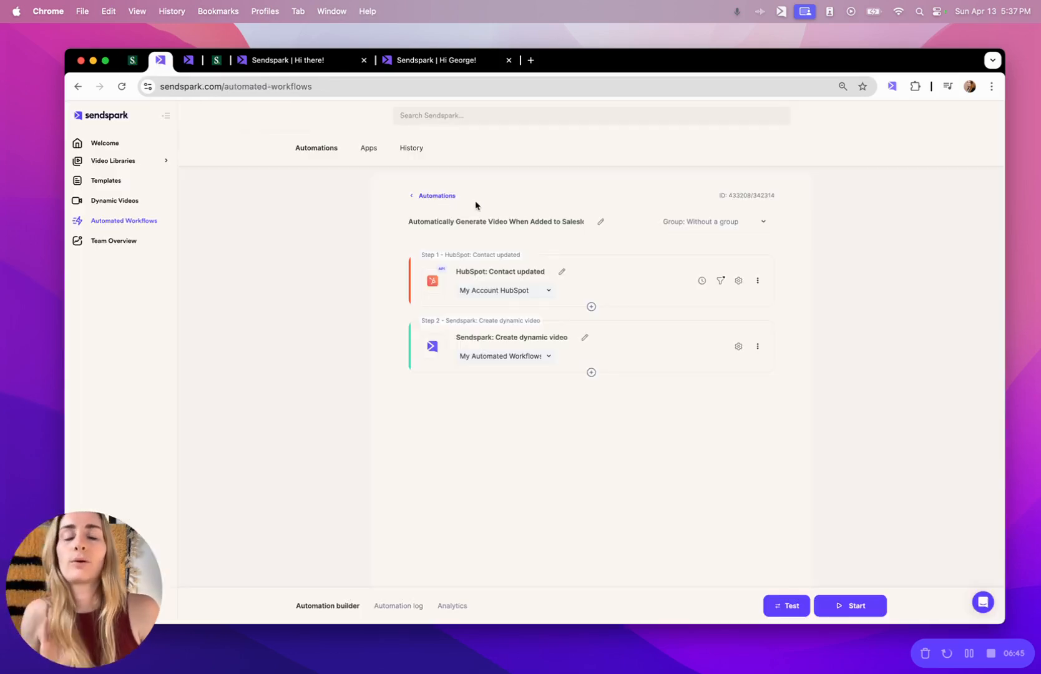